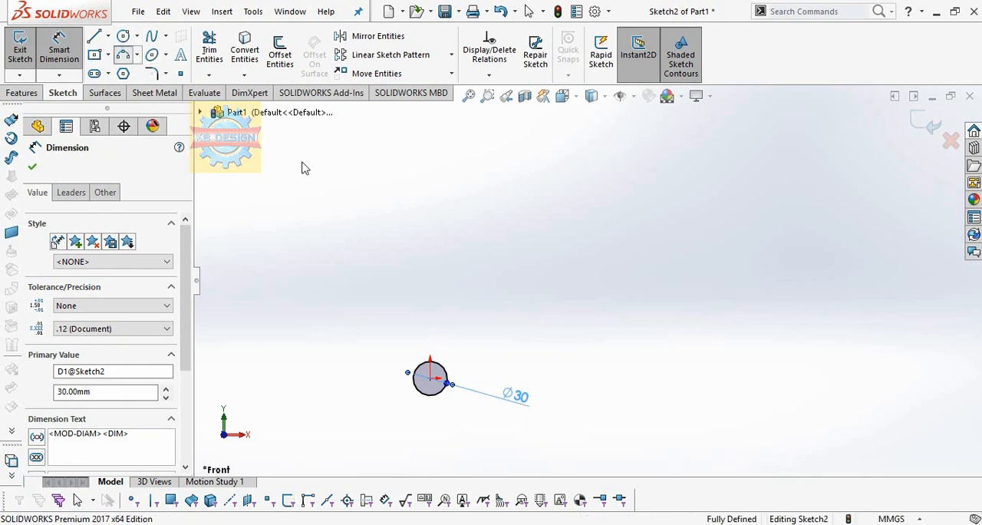
Step: Draw a three-point arc with a radius of about 82 mm above the 30 mm circle
left_click(394, 273)
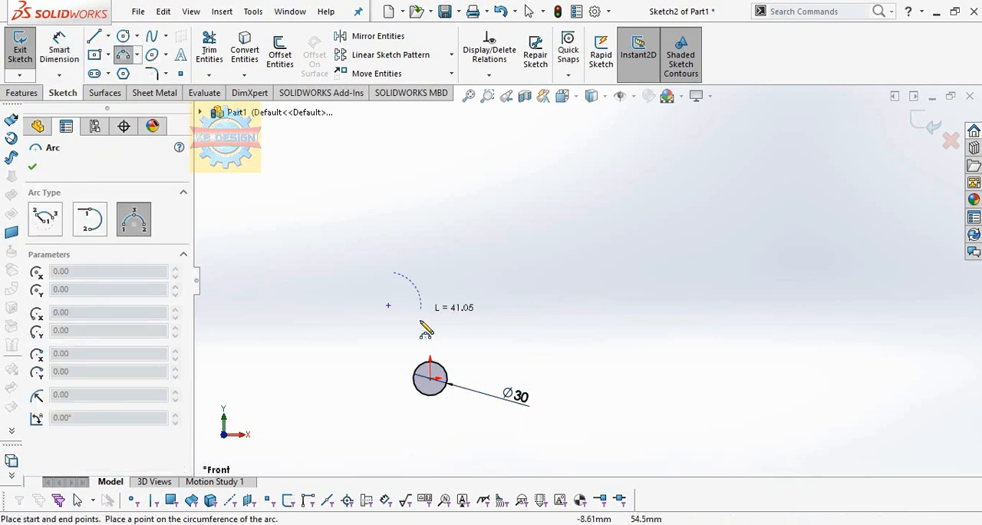
left_click(415, 350)
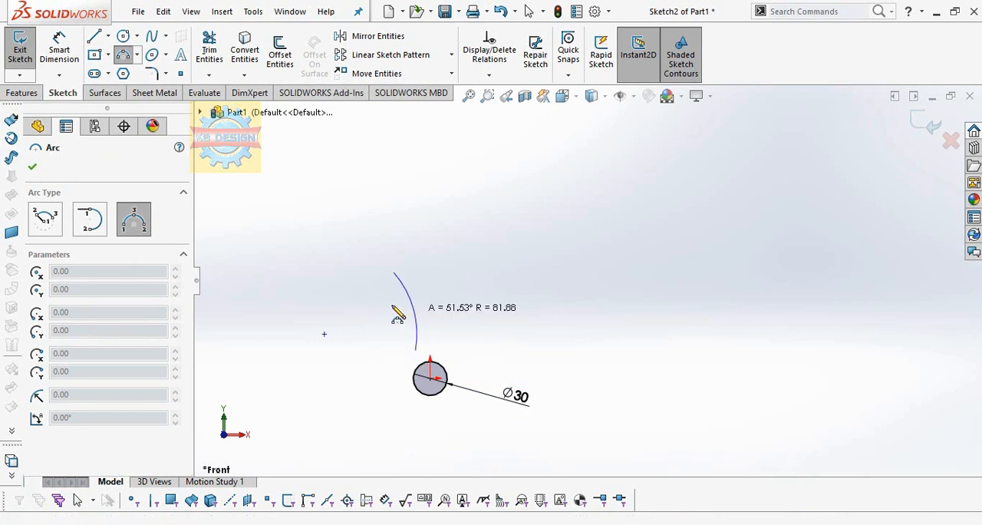
left_click(412, 307)
Step: Dimension the vertical distance from the origin to the arc's lower endpoint as 47 mm
left_click(59, 50)
left_click(416, 350)
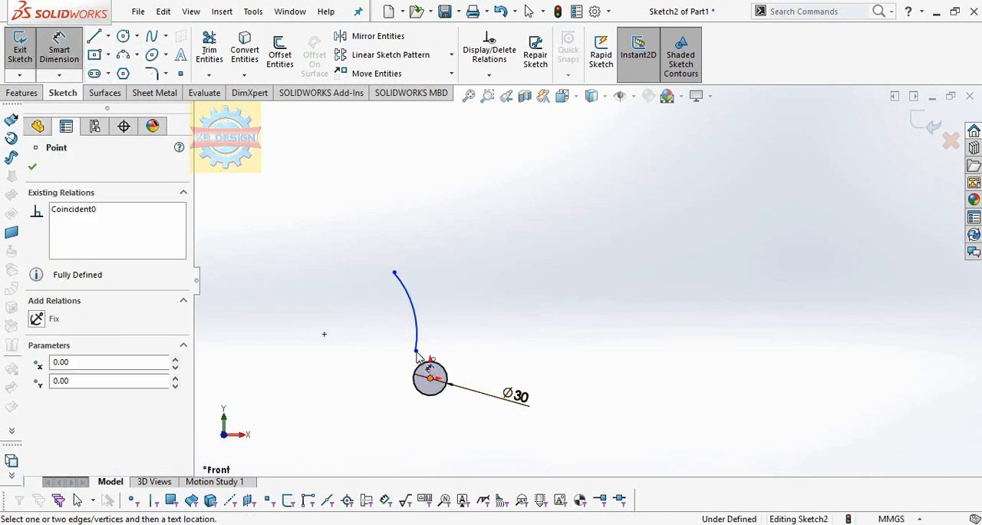
left_click(323, 376)
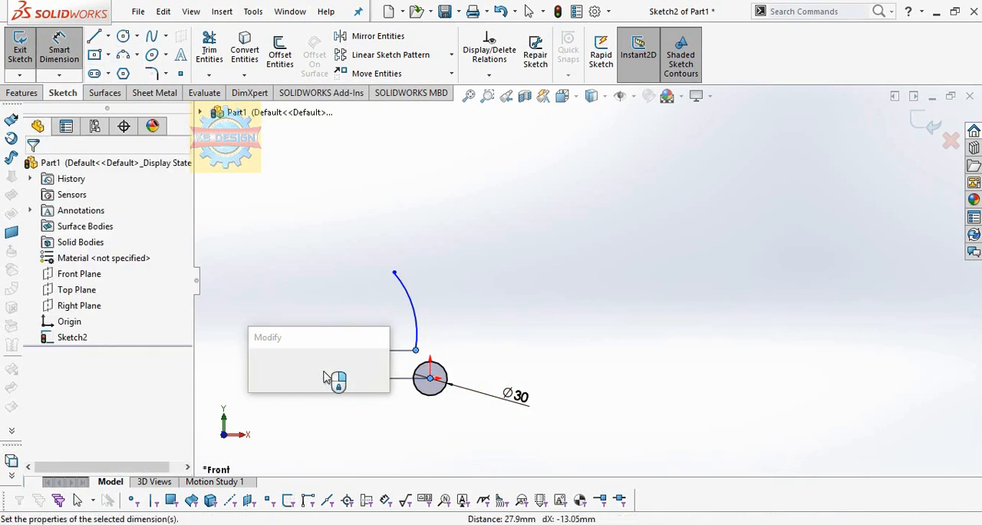
type("47")
key("Return")
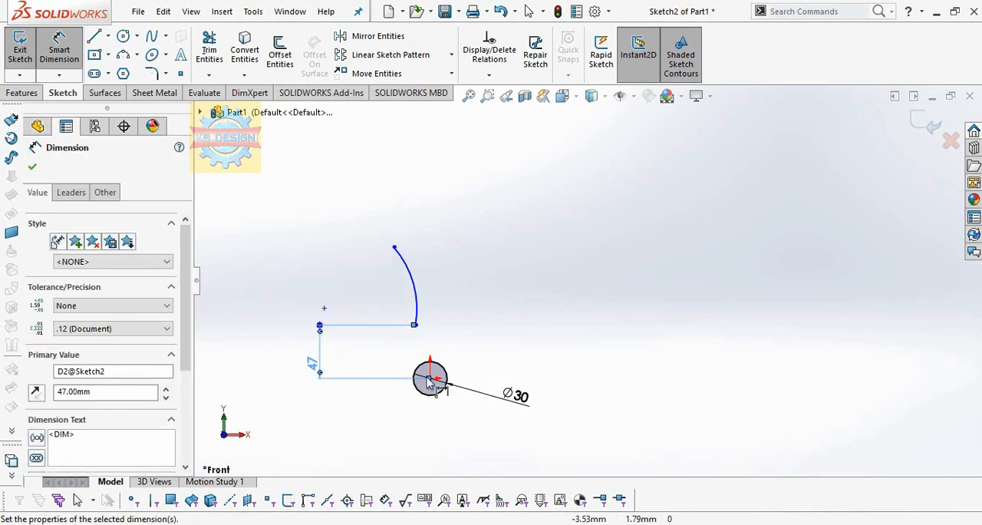
Step: Dimension the arc's radius as 9.5 mm
left_click(439, 278)
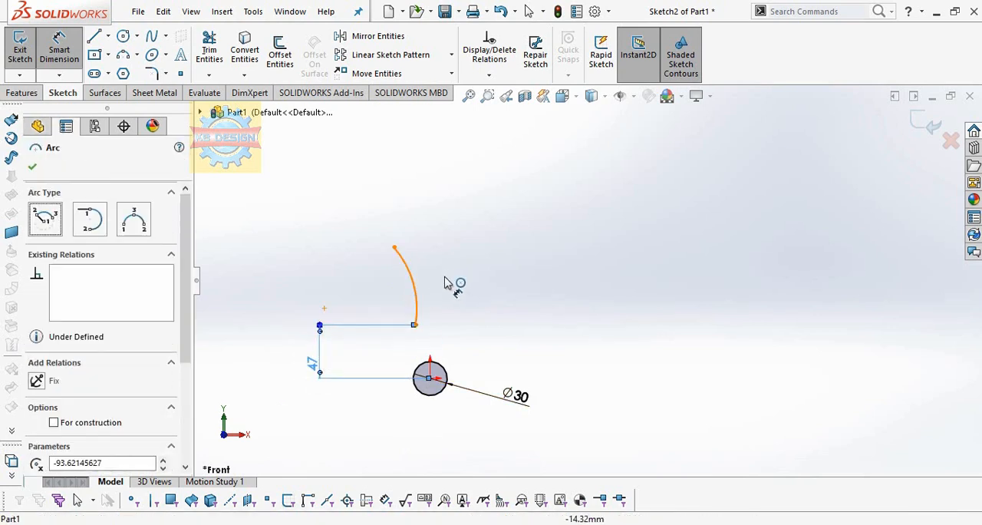
left_click(439, 289)
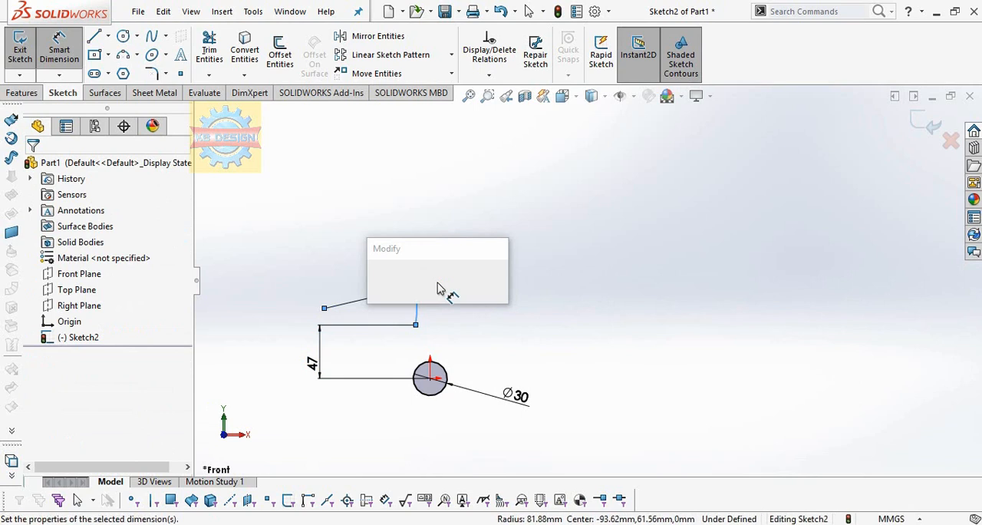
type("95.")
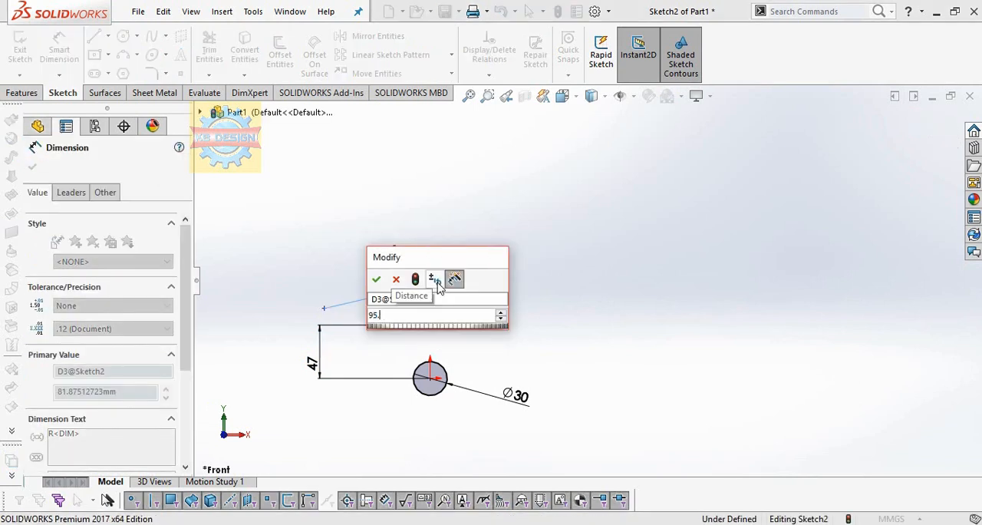
key("BackSpace")
key("BackSpace")
key("BackSpace")
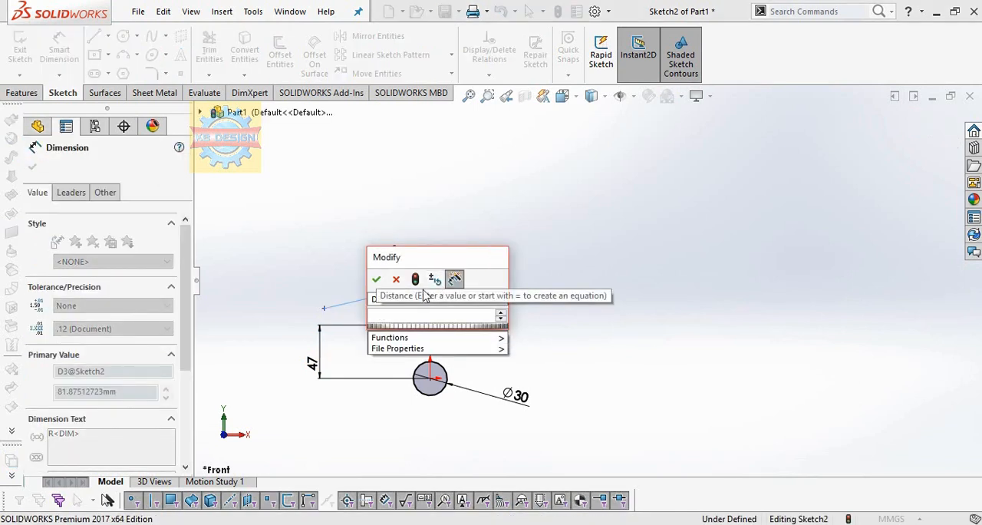
type("9.")
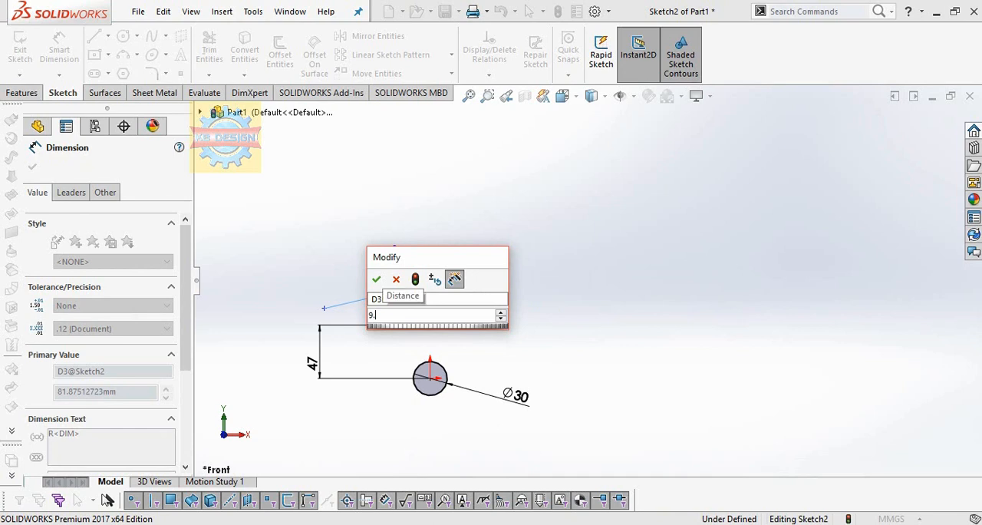
type("5")
key("Return")
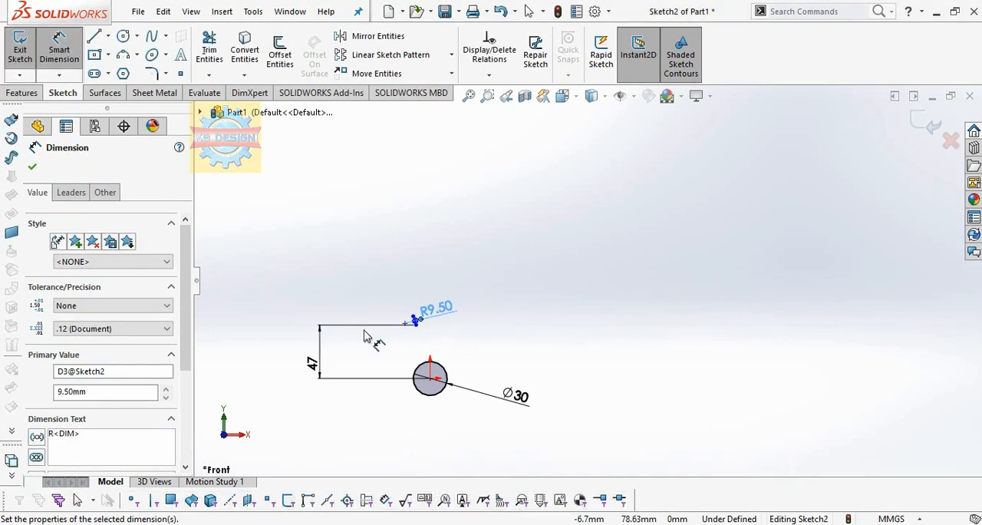
left_click(319, 361)
left_click(306, 361)
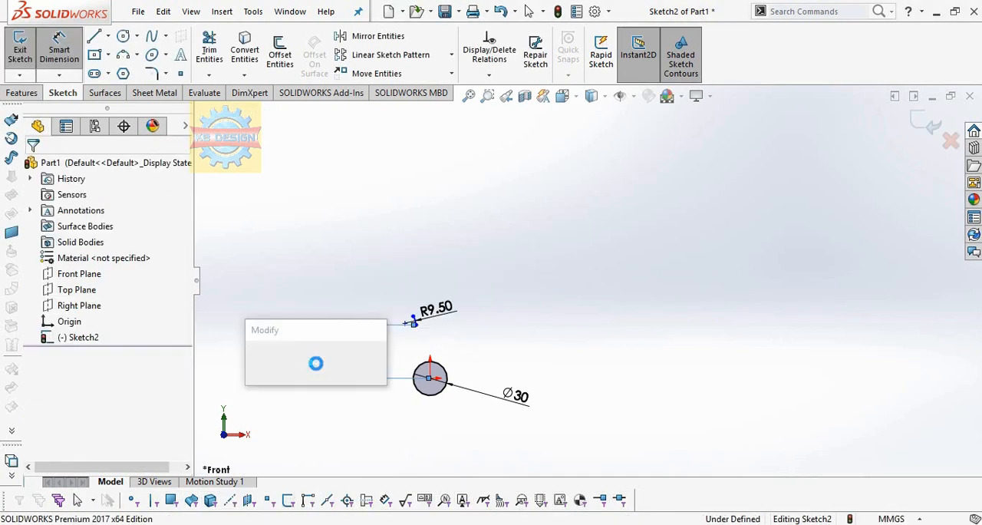
type("4.")
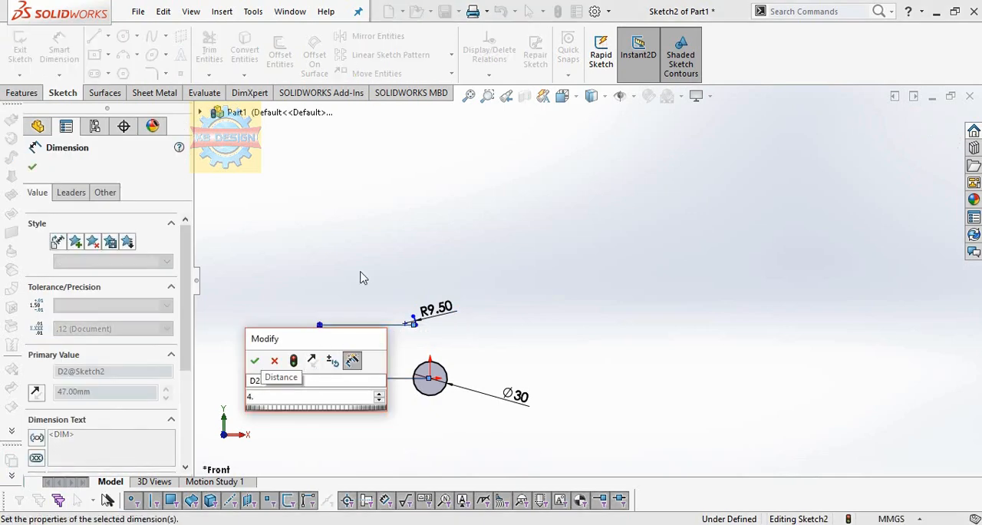
key("Escape")
key("Escape")
Step: Delete all the sketch geometry and draw a new circle about 35 mm in diameter centred on the origin
mouse_move(279, 287)
left_mouse_down()
mouse_move(318, 437)
mouse_move(281, 412)
left_mouse_up()
key("Delete")
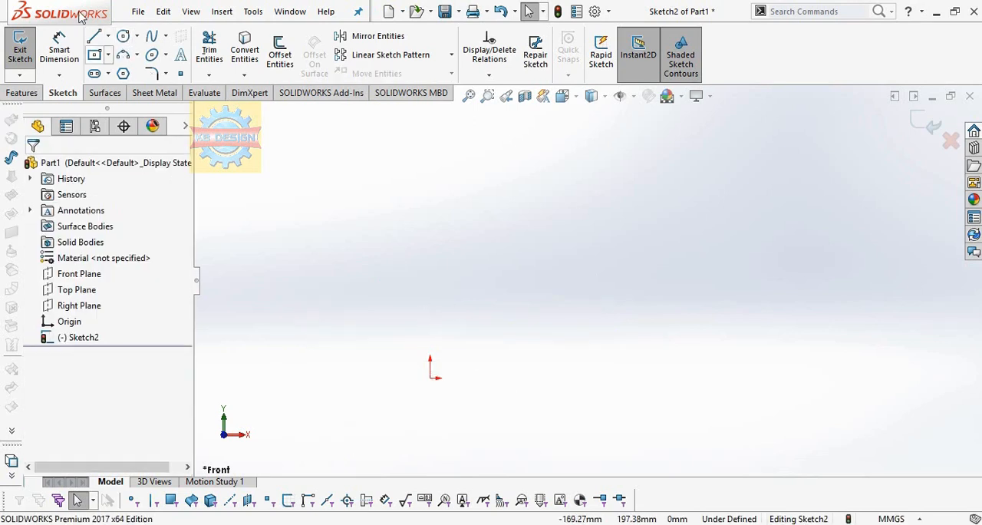
left_click(126, 37)
left_click(429, 378)
left_click(444, 367)
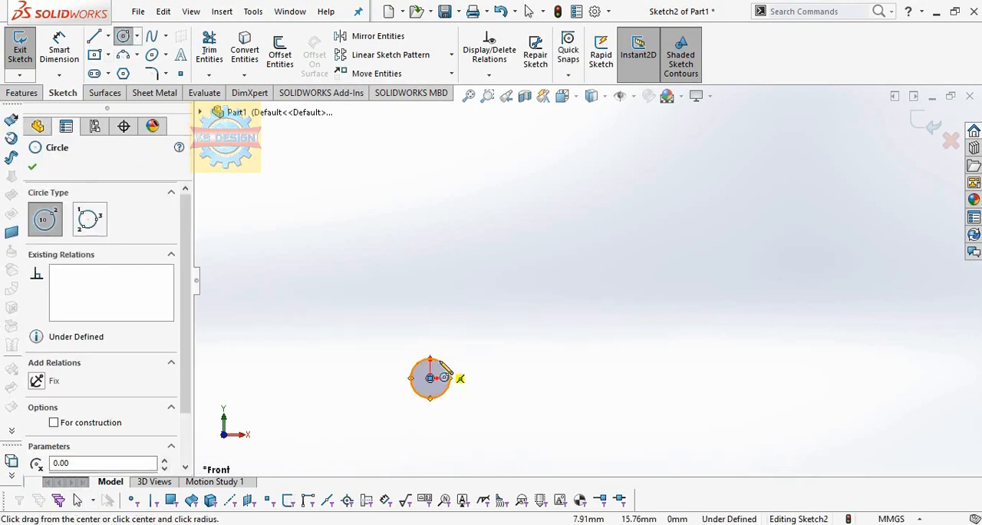
key("Escape")
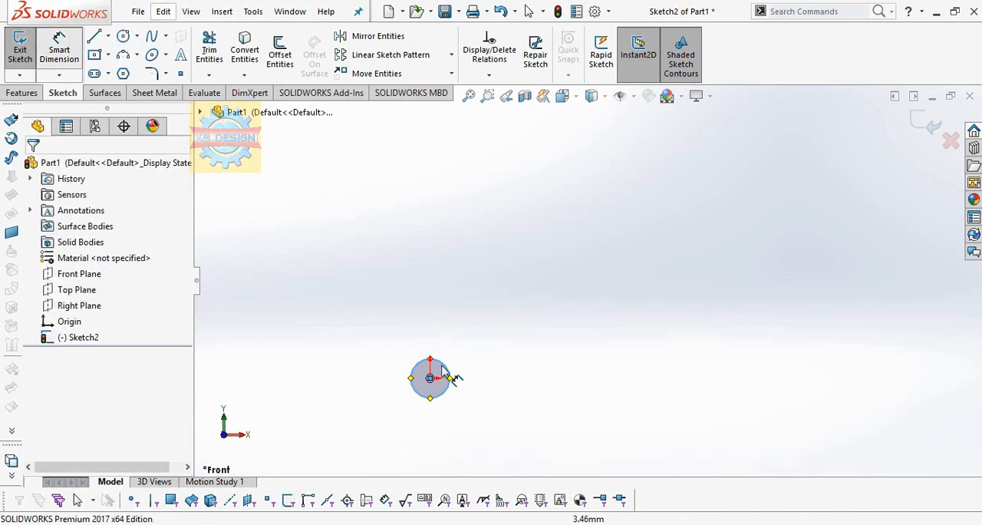
Step: Dimension the circle's diameter as 3 mm
left_click(451, 378)
left_click(498, 390)
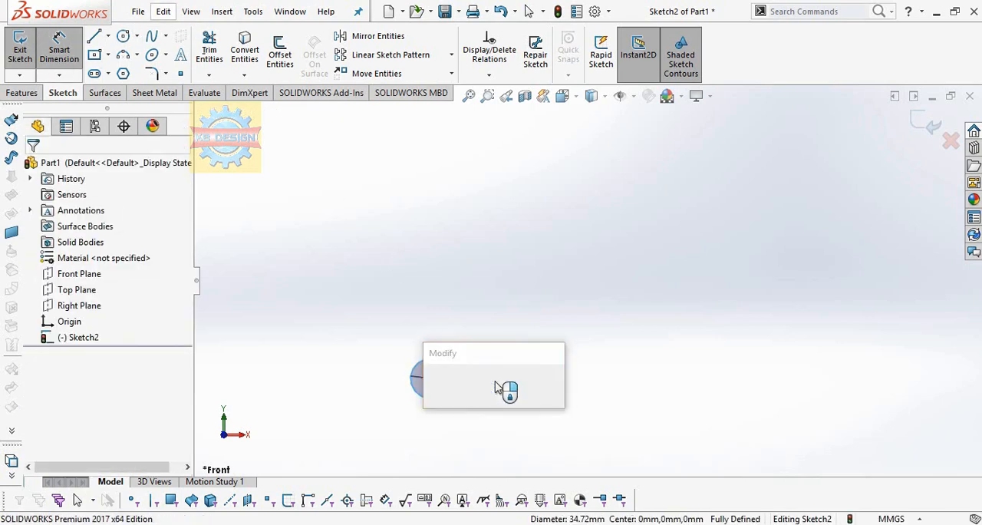
type("3")
key("Return")
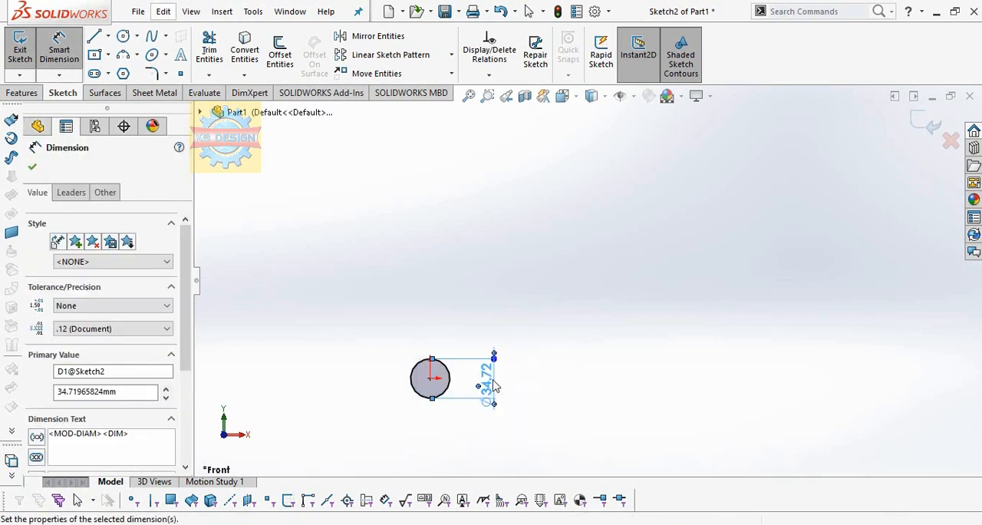
Step: Draw a three-point arc with a radius of about 4 mm above the circle, bulging to the right
left_click(469, 95)
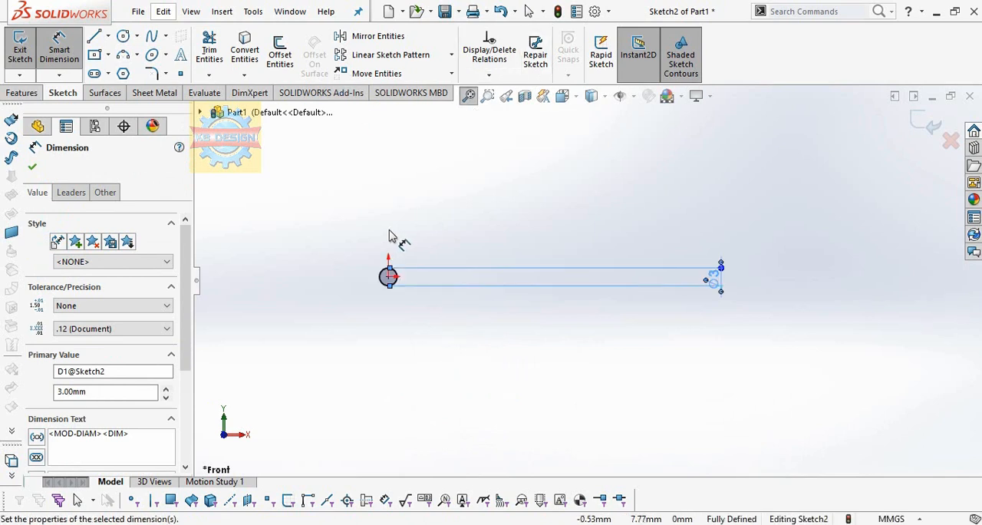
scroll(396, 241, "down", 3)
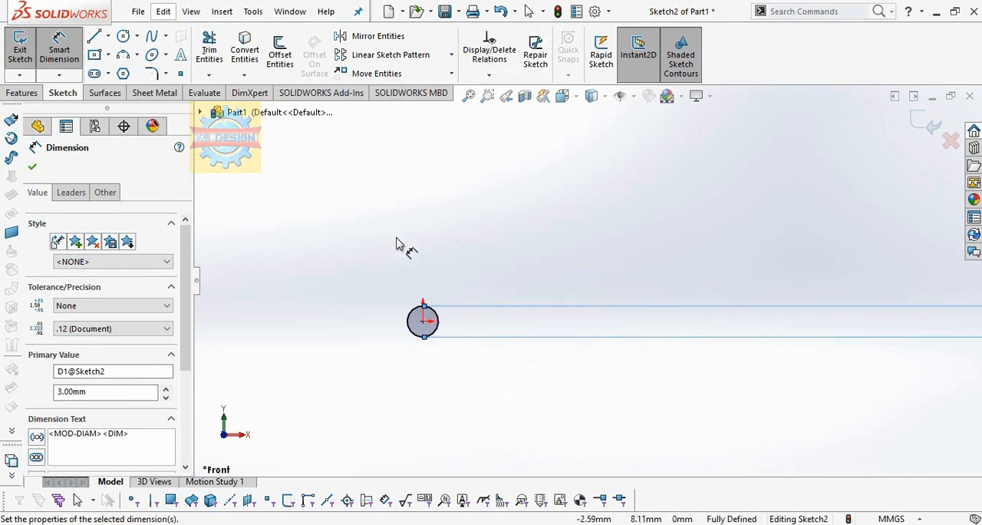
left_click(408, 291)
left_click(416, 251)
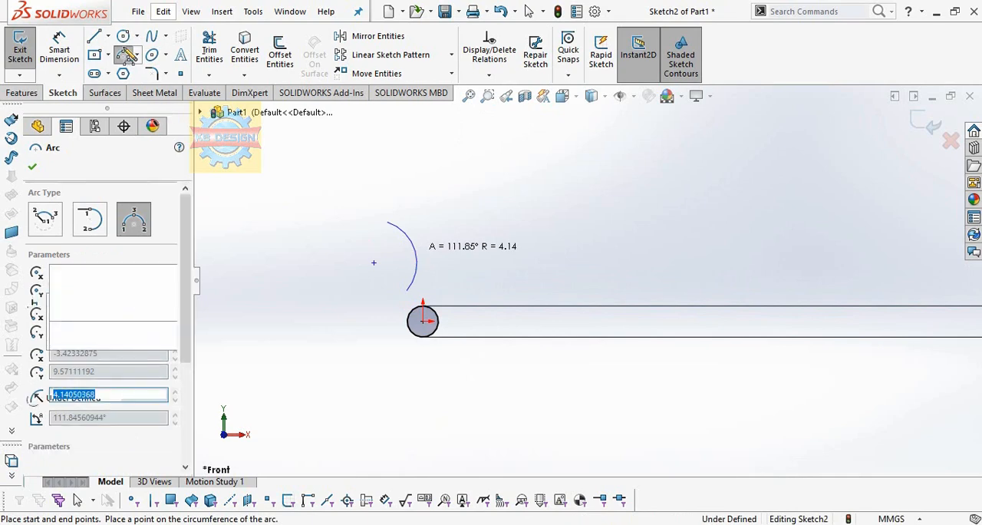
Step: Dimension the vertical distance from the origin to the arc's lower endpoint as 4.7 mm
left_click(61, 32)
left_click(423, 321)
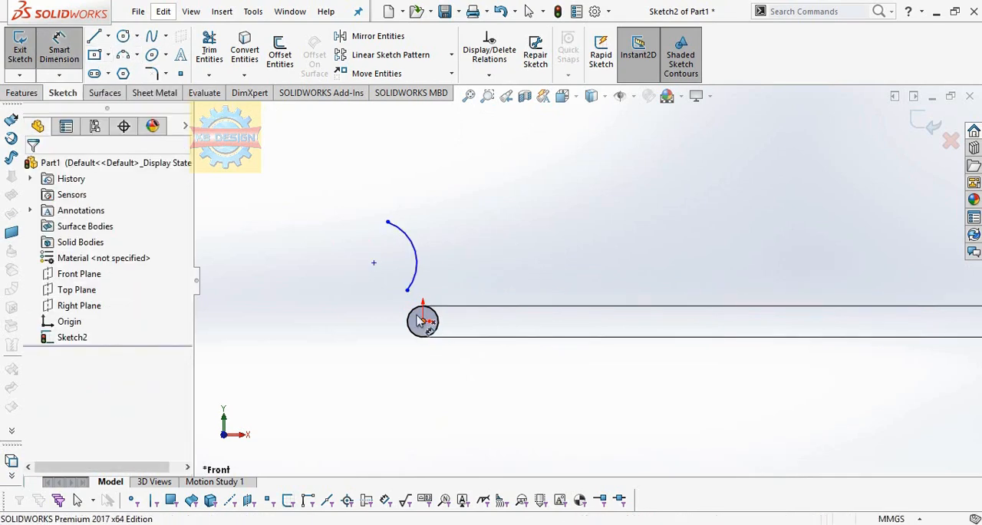
left_click(407, 290)
left_click(332, 318)
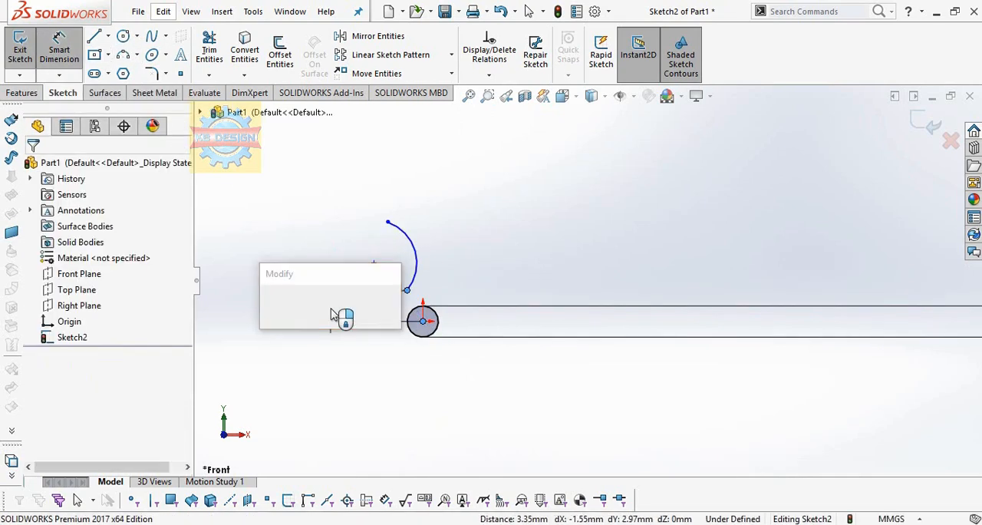
key("Return")
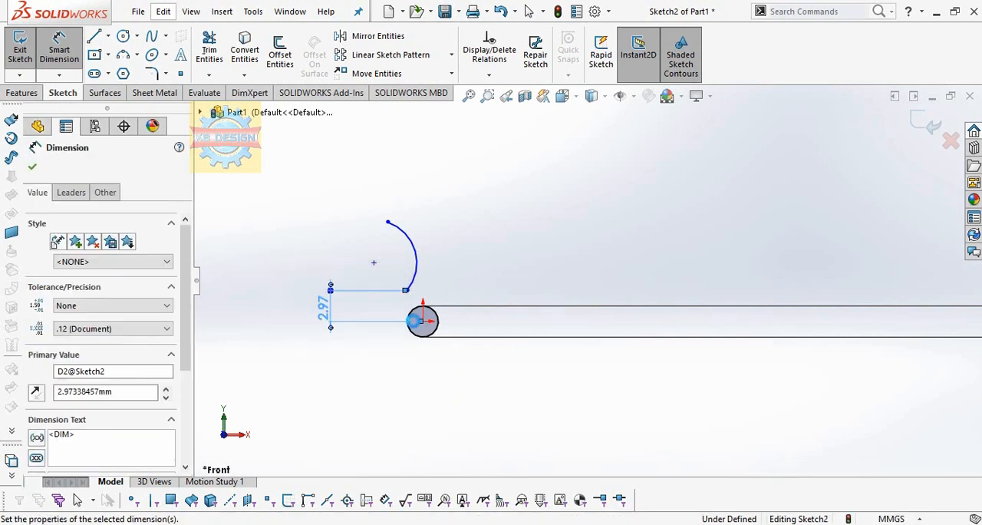
Step: Dimension the vertical distance from the origin to the arc's upper endpoint as 15 mm
left_click(388, 204)
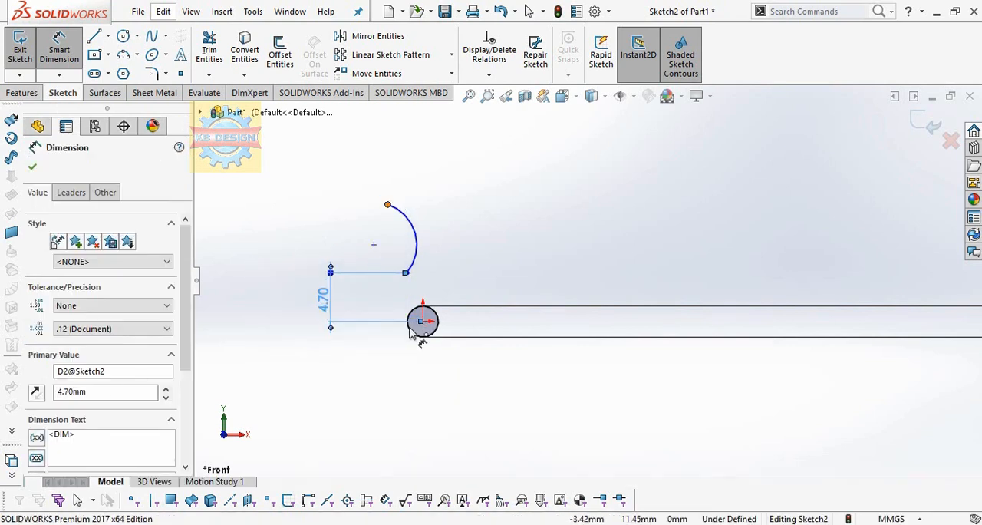
left_click(423, 321)
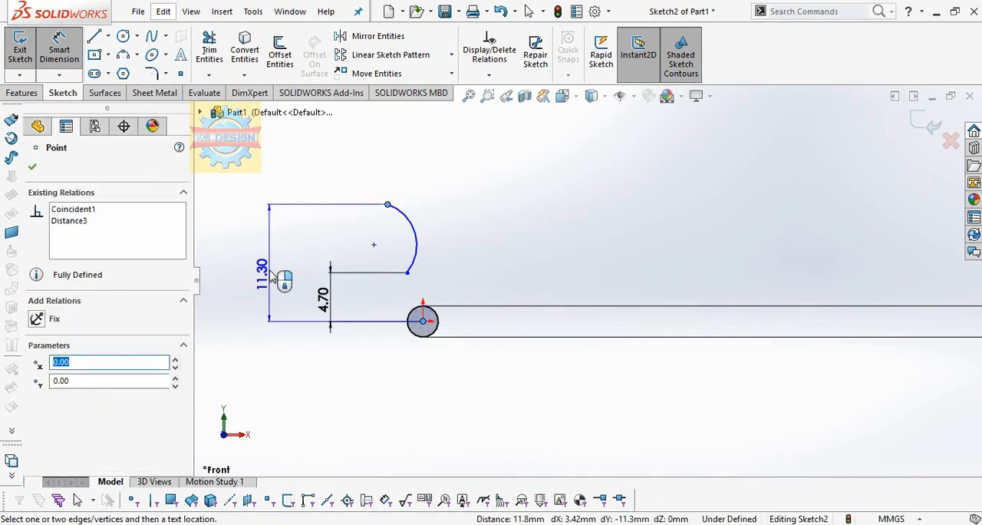
left_click(271, 275)
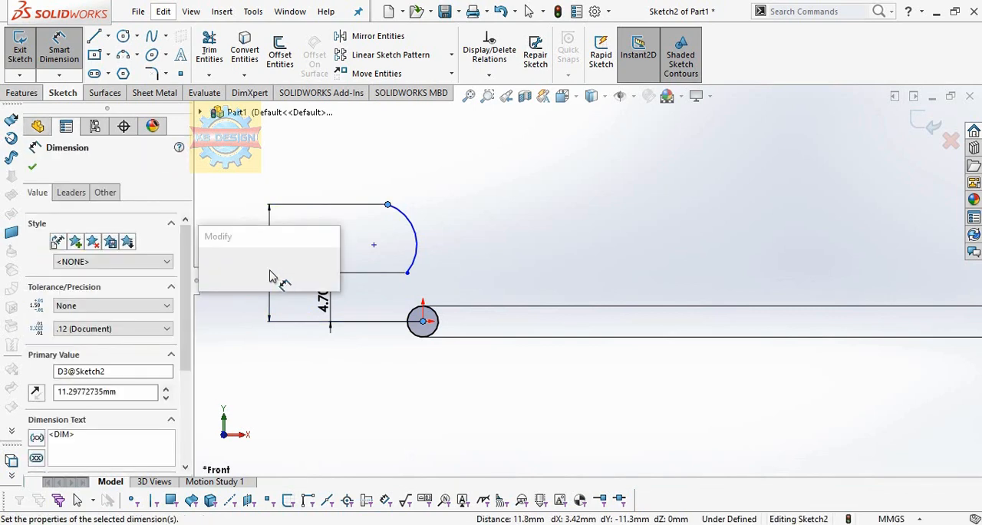
type("11.3")
key("Return")
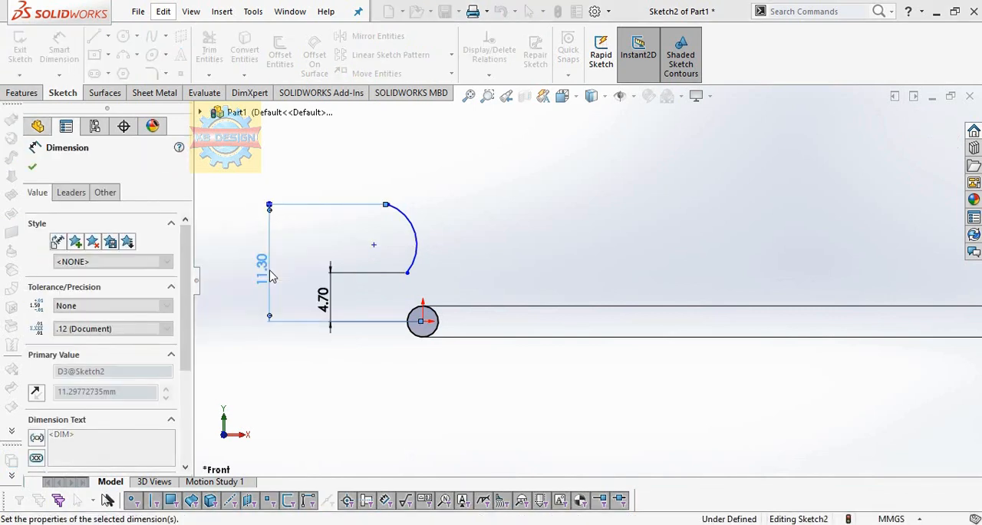
Step: Set the arc's radius to 9.5 mm with a radial dimension
left_click(345, 232)
left_click(467, 193)
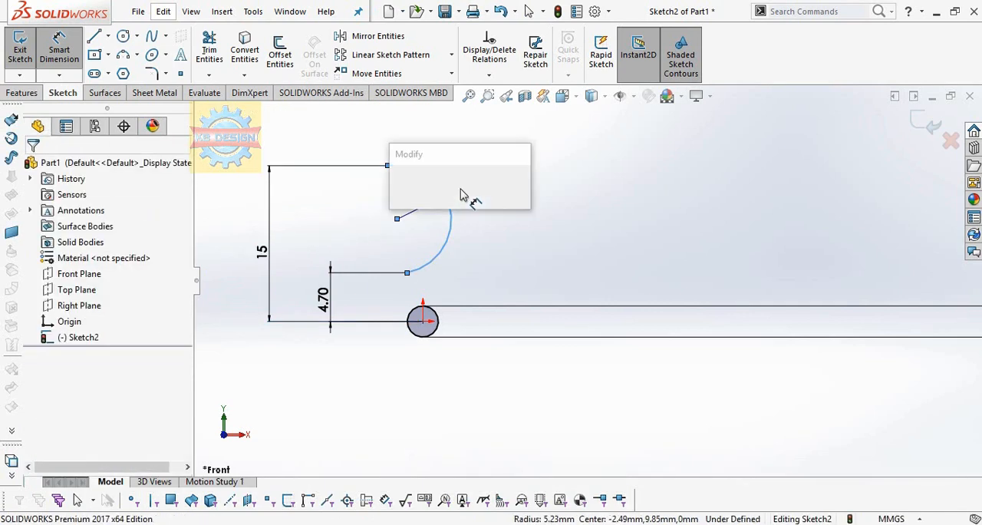
key("Return")
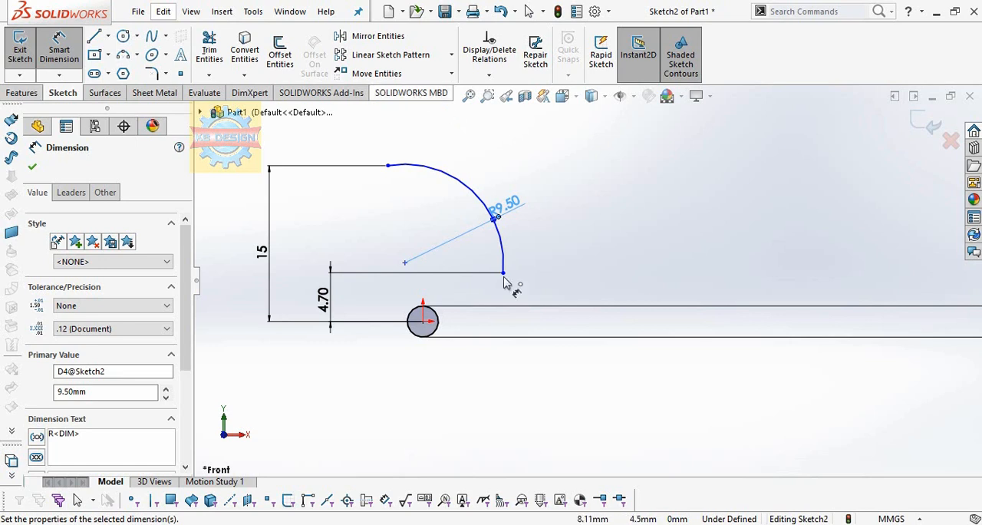
Step: Dimension the horizontal distance from the origin to the arc's lower endpoint as 1 mm, with the endpoint on the left side of the origin
left_click(423, 320)
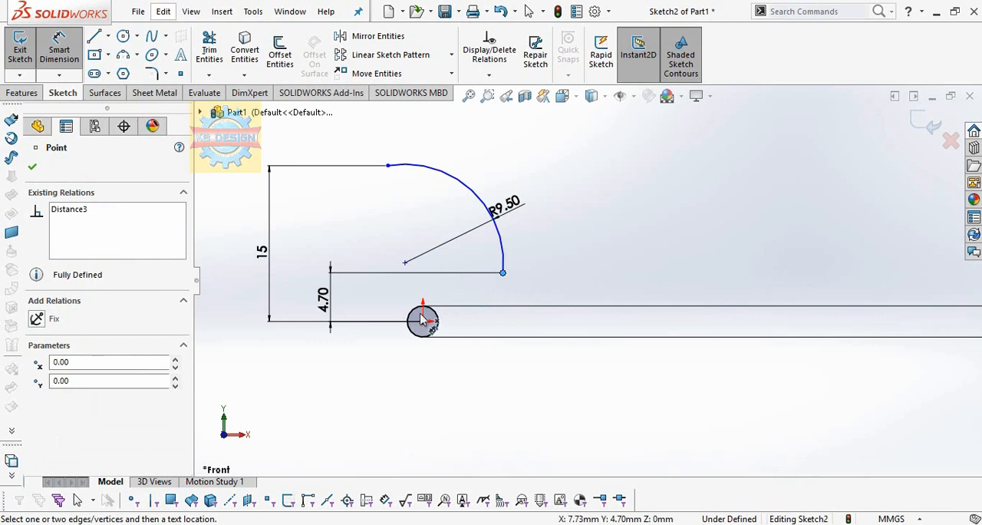
left_click(503, 273)
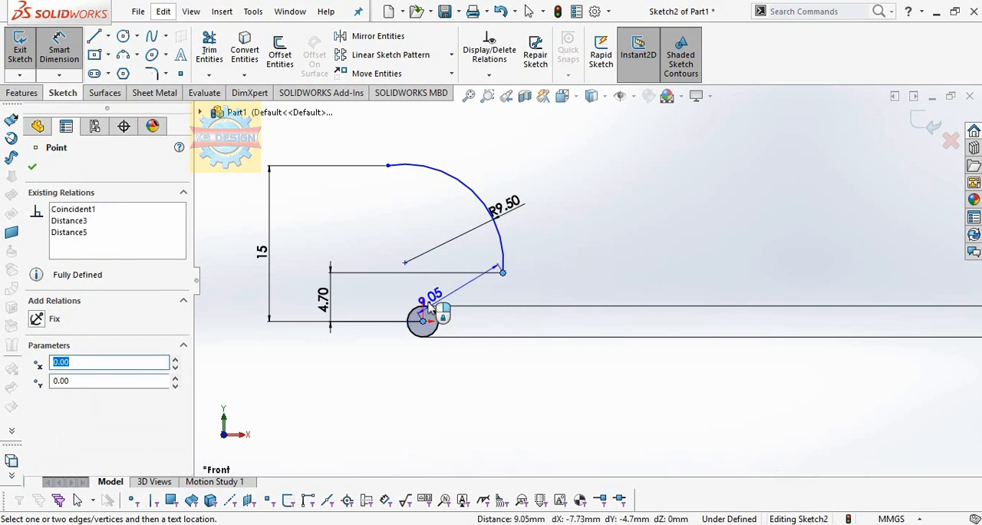
left_click(468, 266)
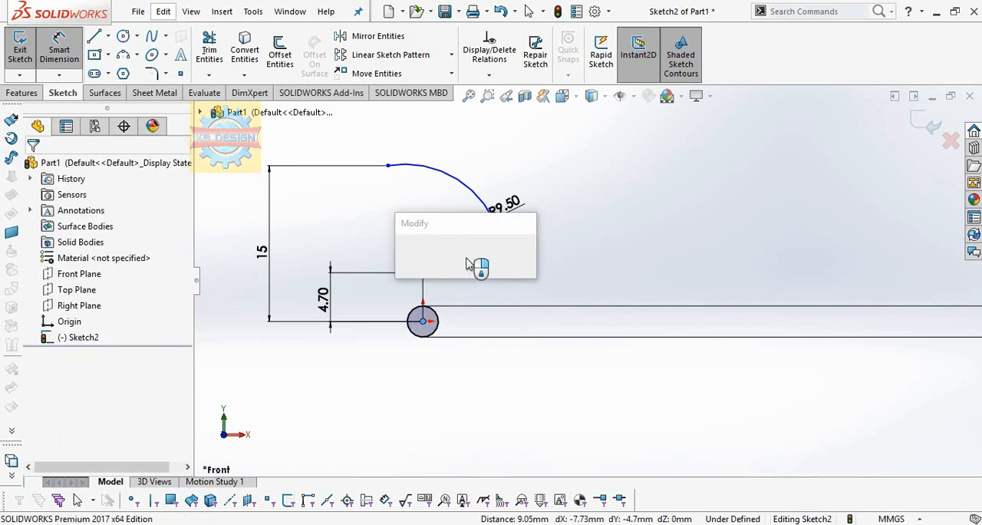
left_click(462, 255)
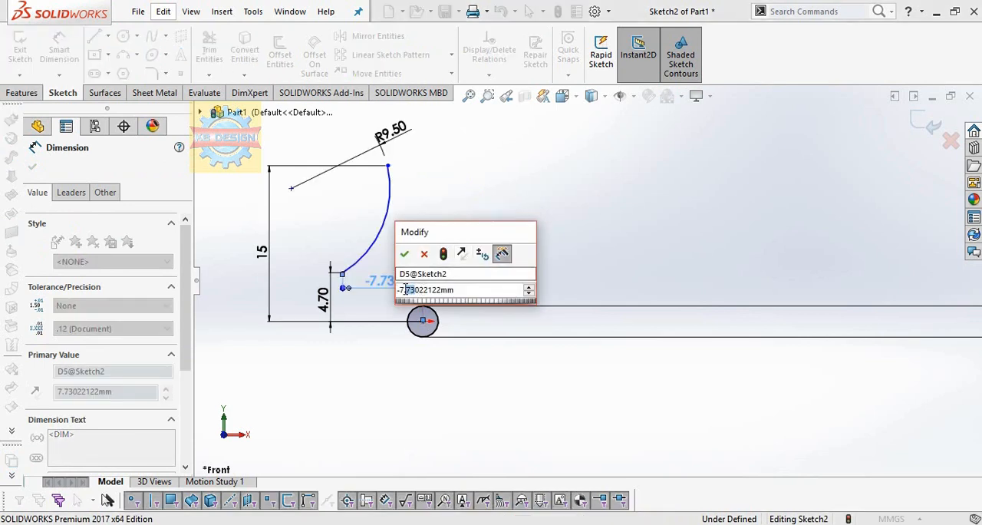
left_click_drag(400, 289, 412, 289)
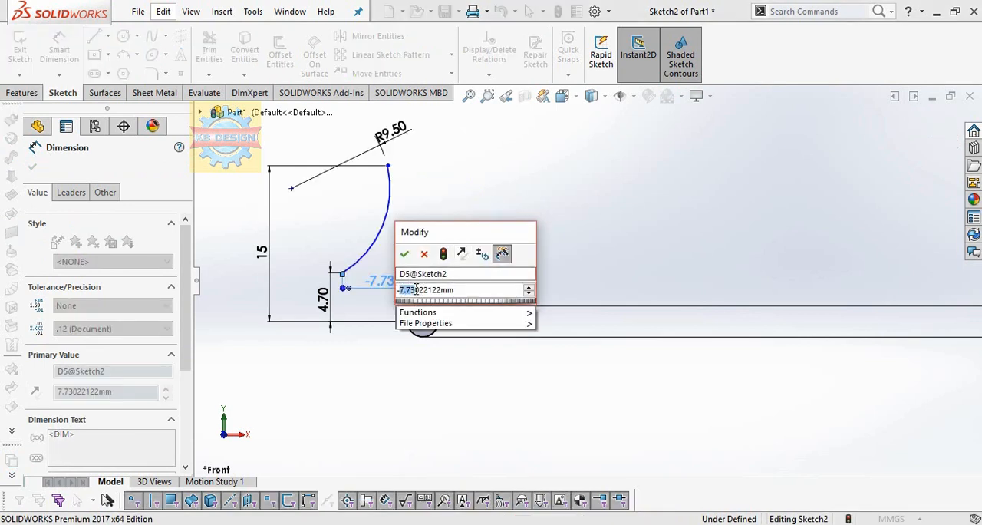
type("-1")
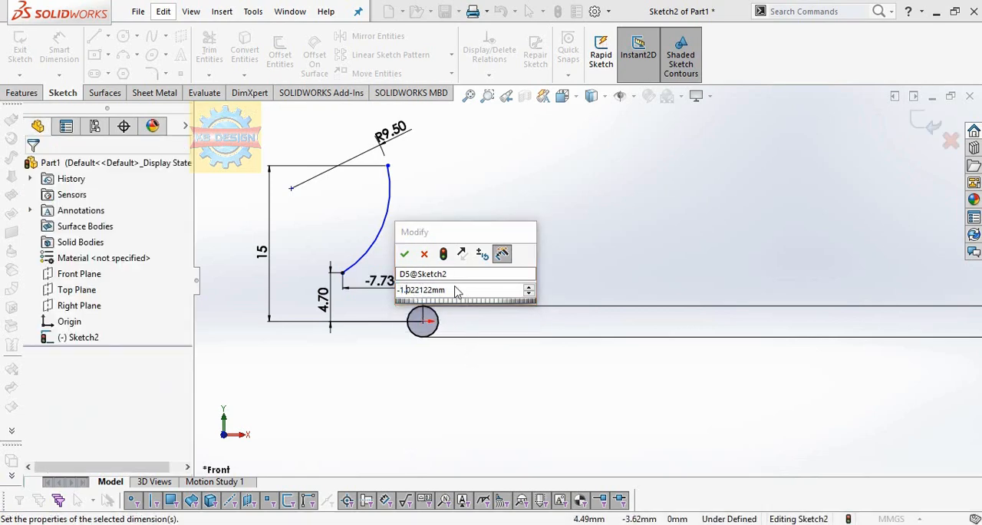
left_click_drag(456, 288, 378, 305)
type("-1")
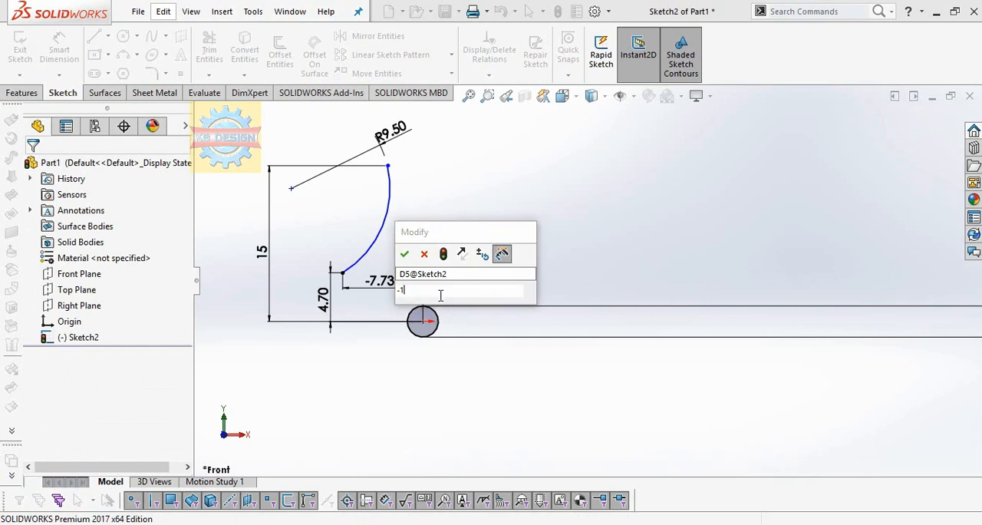
left_click(404, 255)
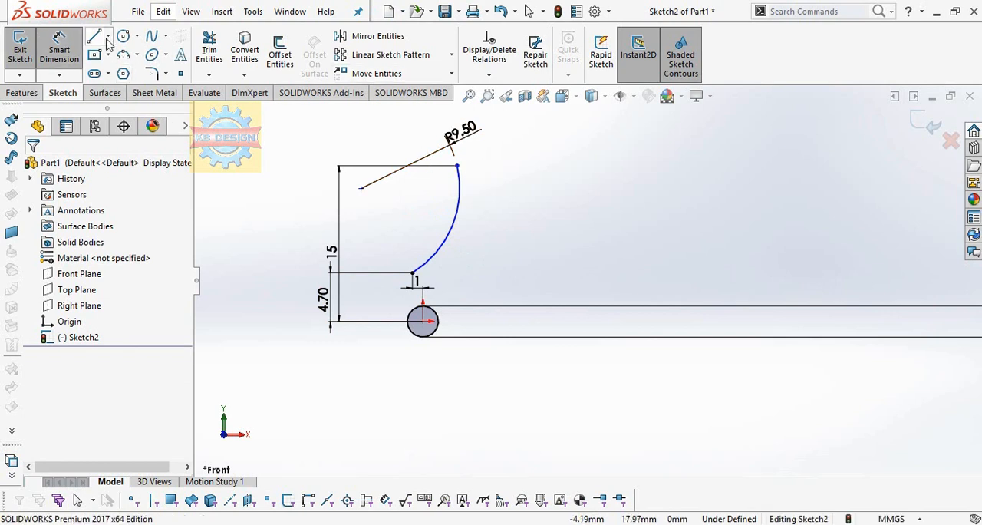
Step: Dimension the horizontal distance from the origin to the arc's upper endpoint as 2 mm, flipping the endpoint to the origin's left side
left_click(458, 167)
left_click(423, 320)
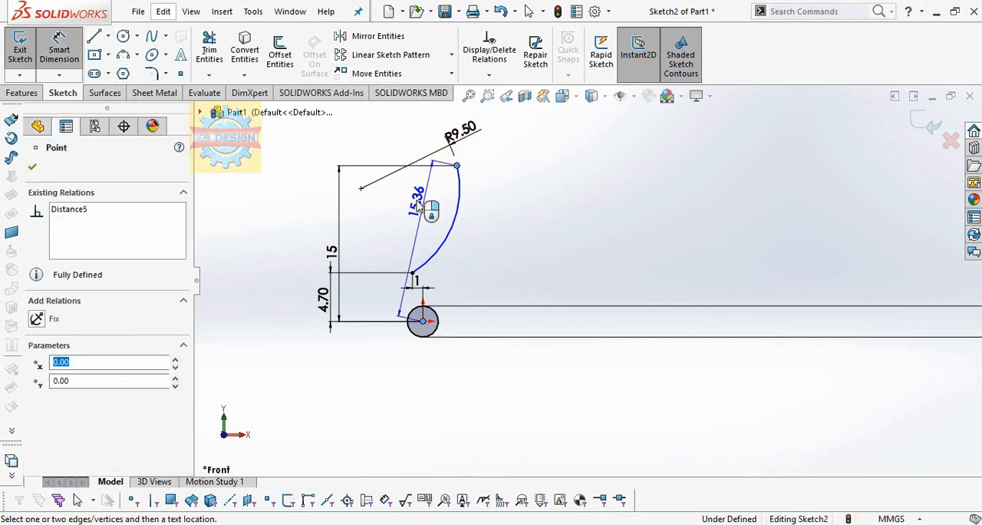
left_click(455, 129)
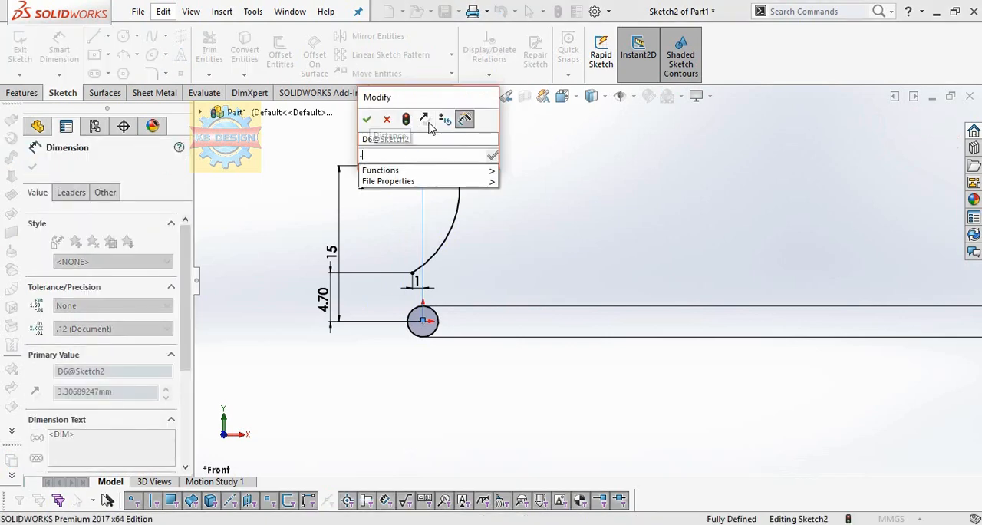
type("-2")
key("Return")
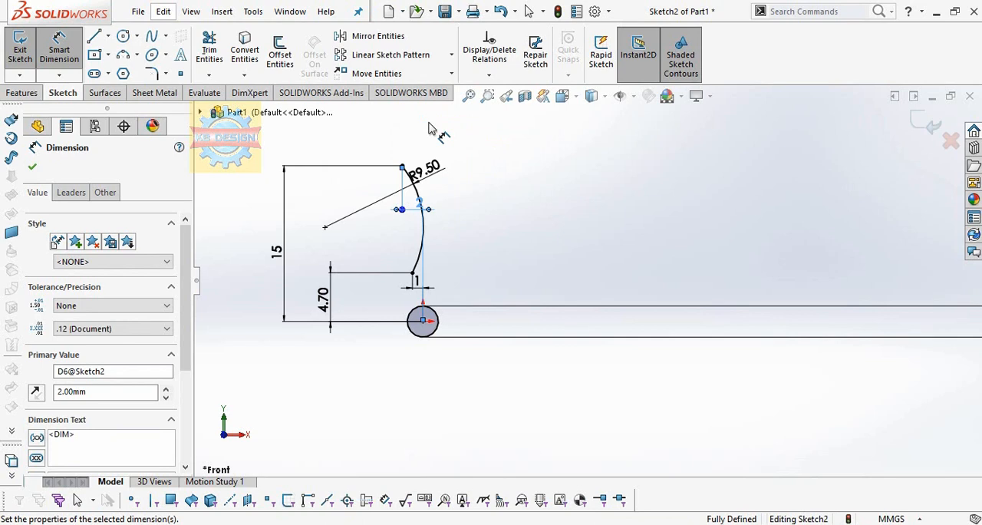
Step: Draw a three-point arc with a radius of about 13 mm from the first arc's upper endpoint down to the right of the circle
scroll(507, 213, "down", 5)
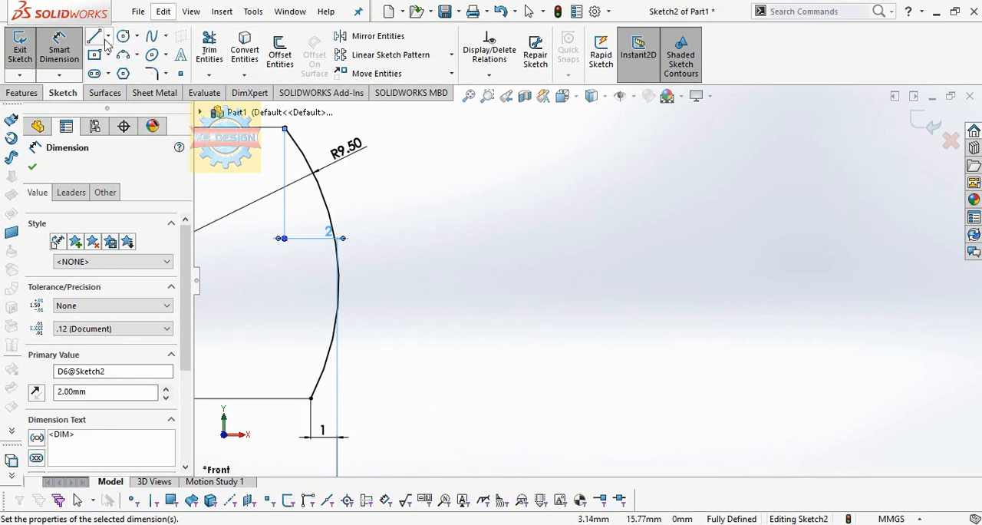
left_click(123, 55)
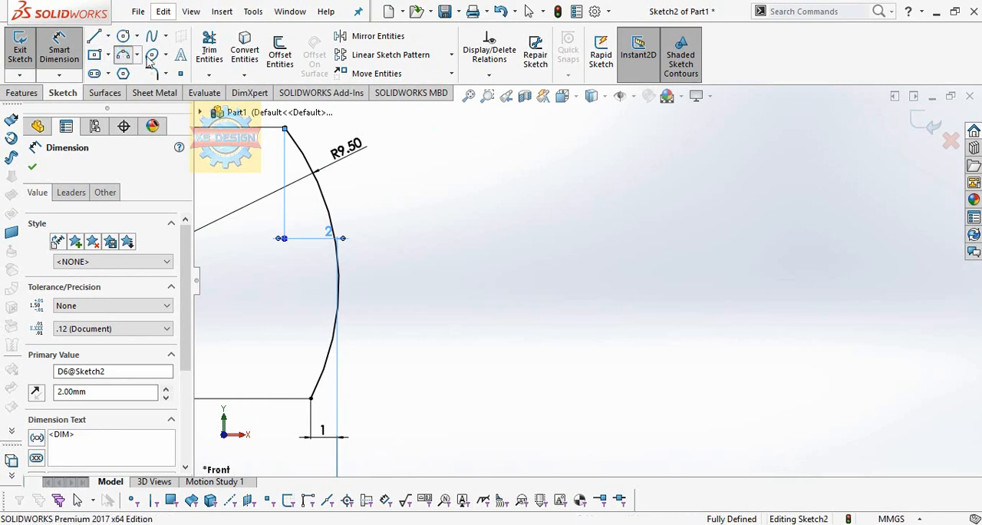
left_click(285, 128)
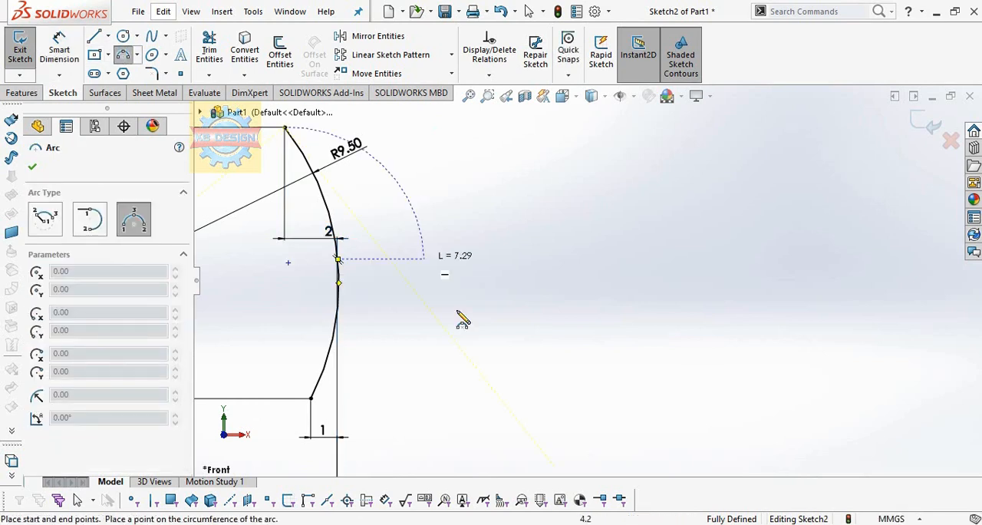
left_click(531, 447)
left_click(503, 326)
Step: Set the new outer arc's radius to 18 mm with a radial dimension
left_click(59, 50)
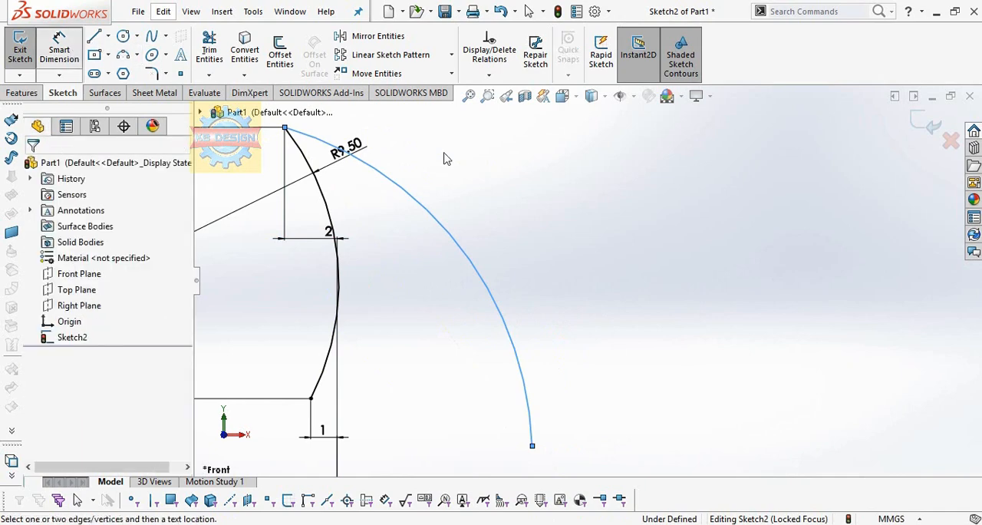
left_click(478, 271)
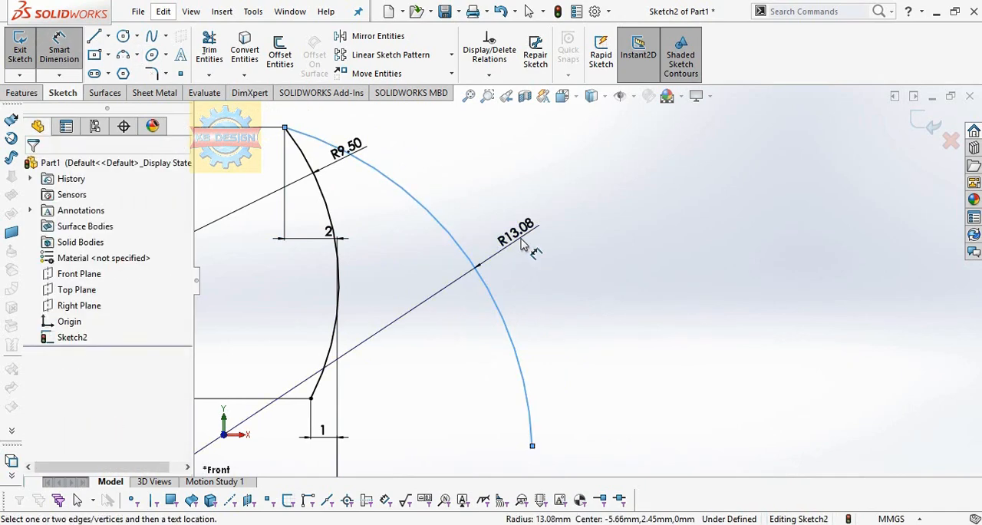
left_click(522, 244)
type("18")
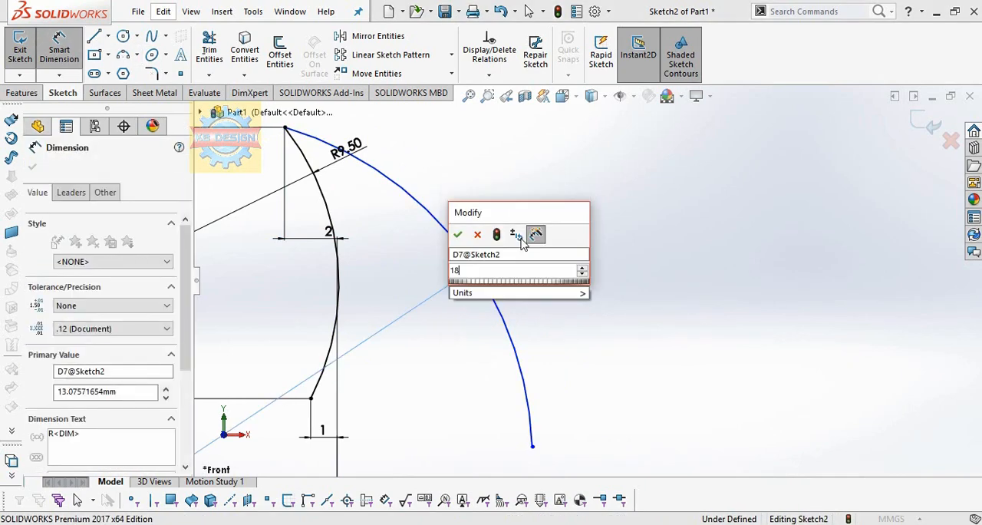
key("Return")
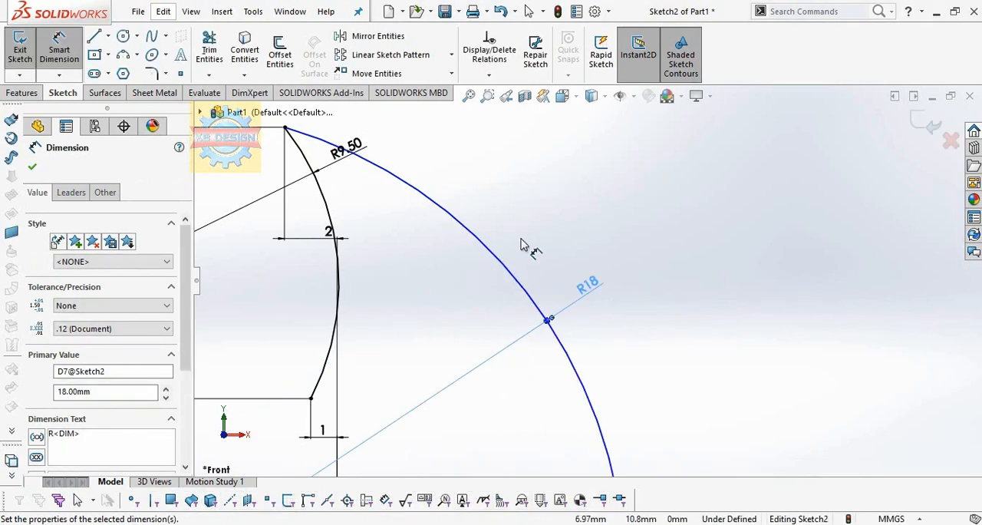
Step: Dimension the vertical distance from the origin to the outer arc's lower endpoint as 3 mm, flipping the endpoint above the origin
scroll(659, 277, "up", 3)
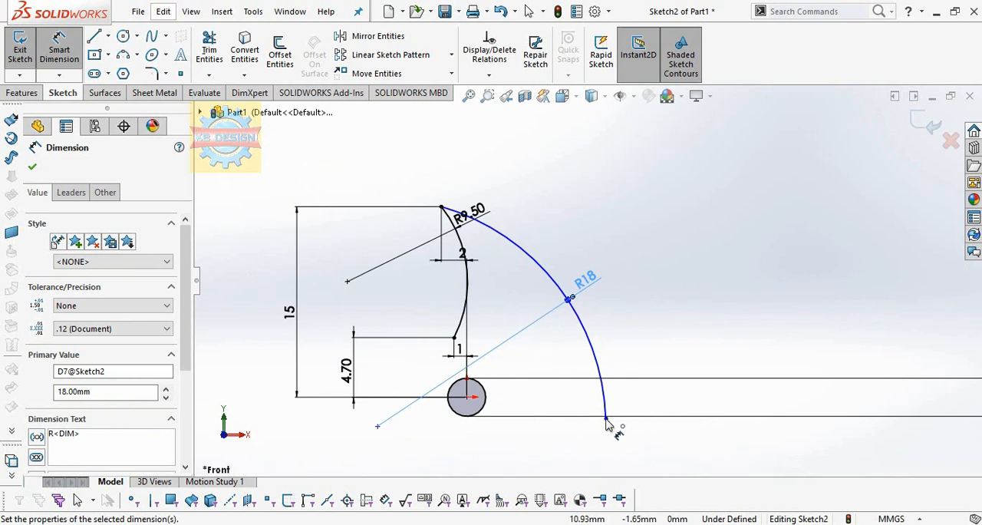
left_click(467, 397)
left_click(606, 417)
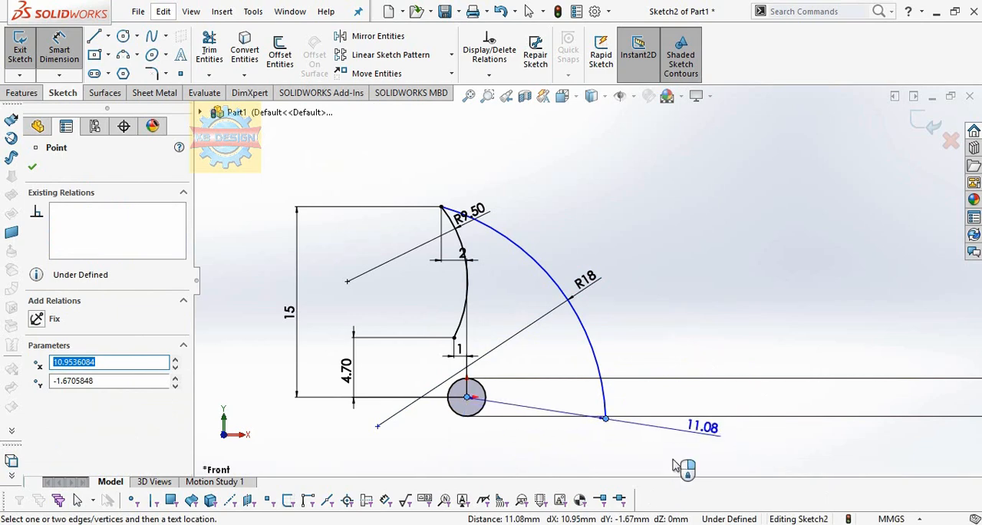
left_click(291, 424)
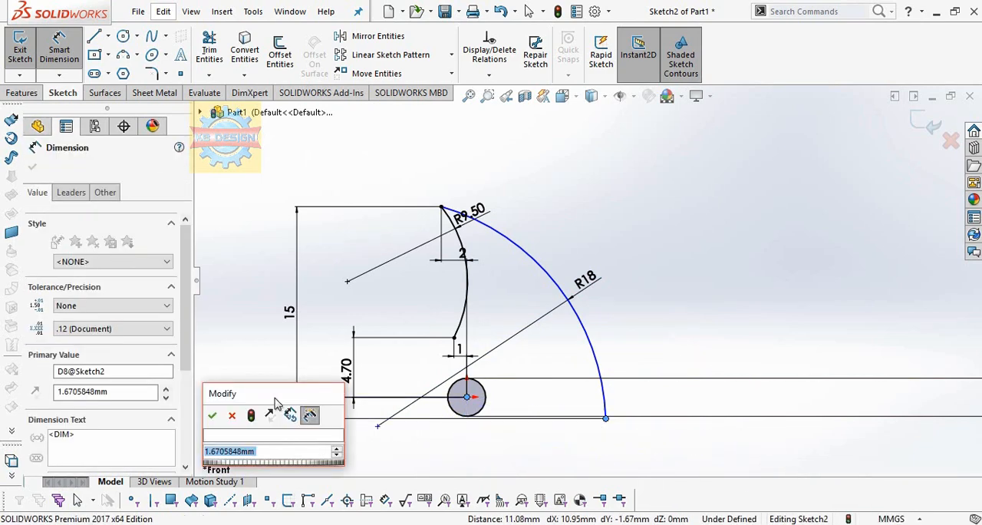
left_click(272, 416)
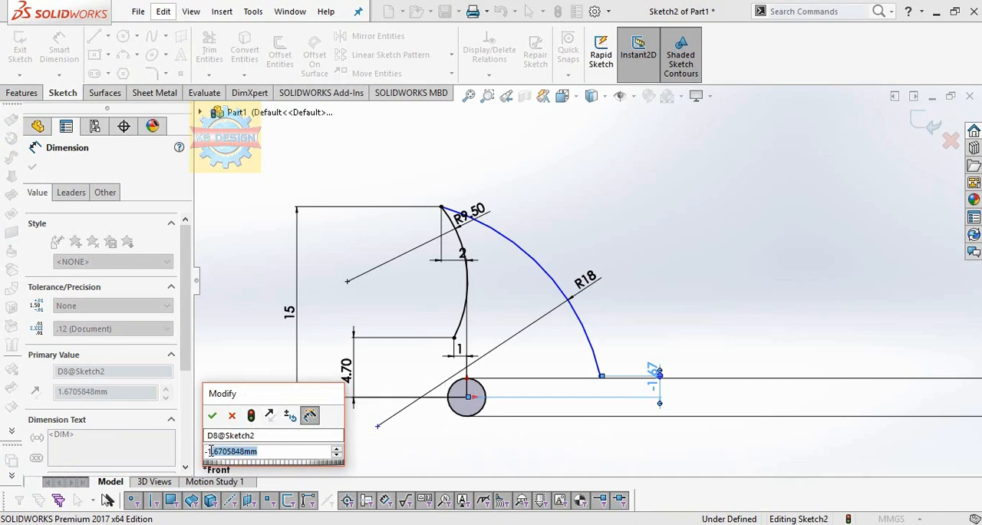
left_click_drag(210, 452, 275, 456)
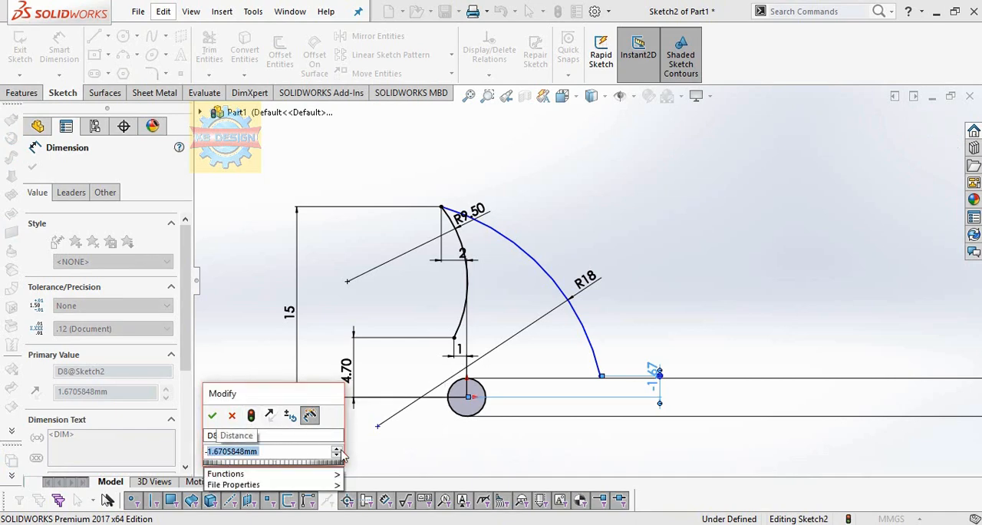
type("4")
key("Escape")
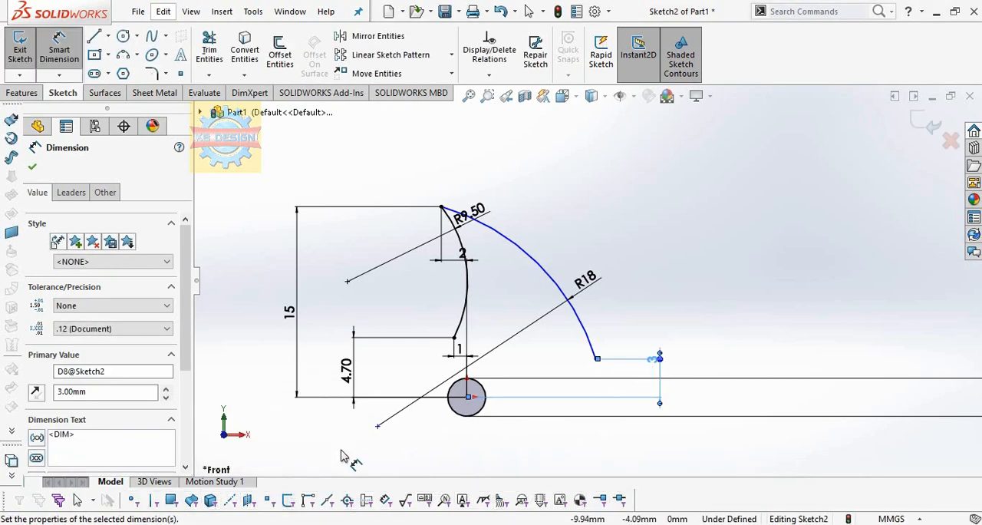
Step: Dimension the horizontal distance from the origin to the outer arc's lower endpoint as 4 mm, and change it to 5 mm
left_click(596, 358)
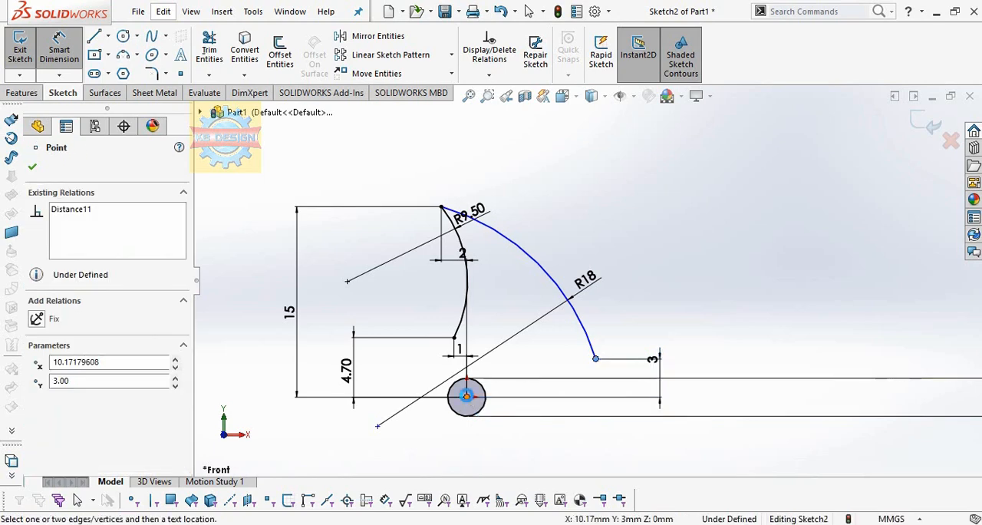
left_click(467, 395)
left_click(538, 455)
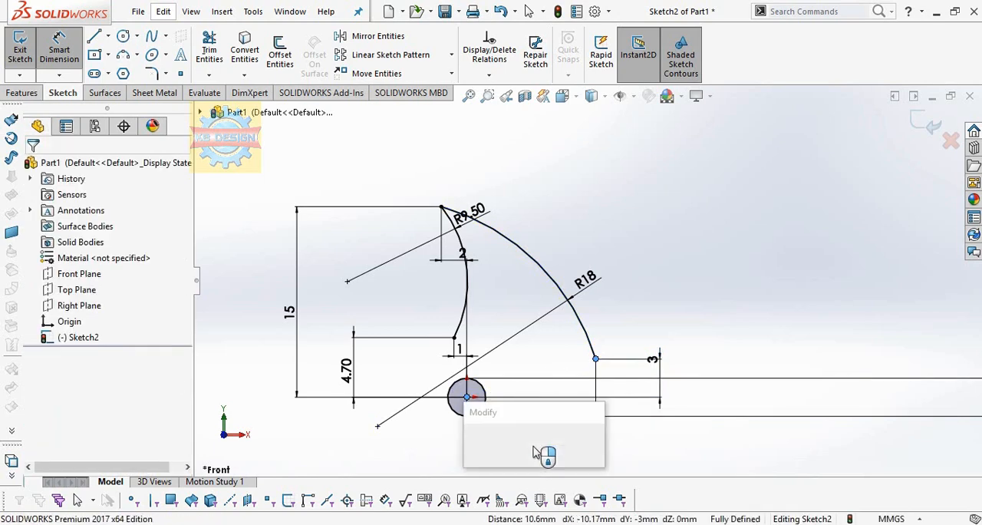
key("Return")
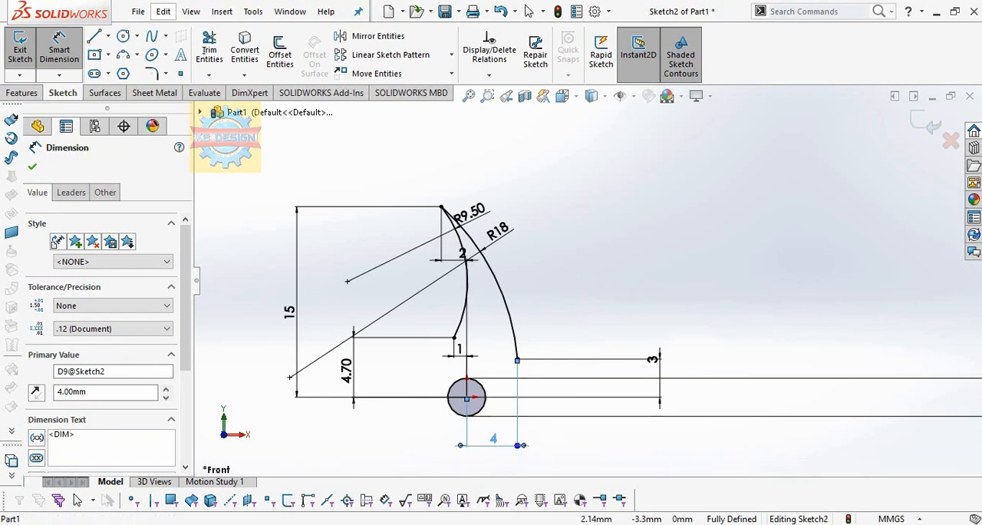
double_click(493, 439)
type("5")
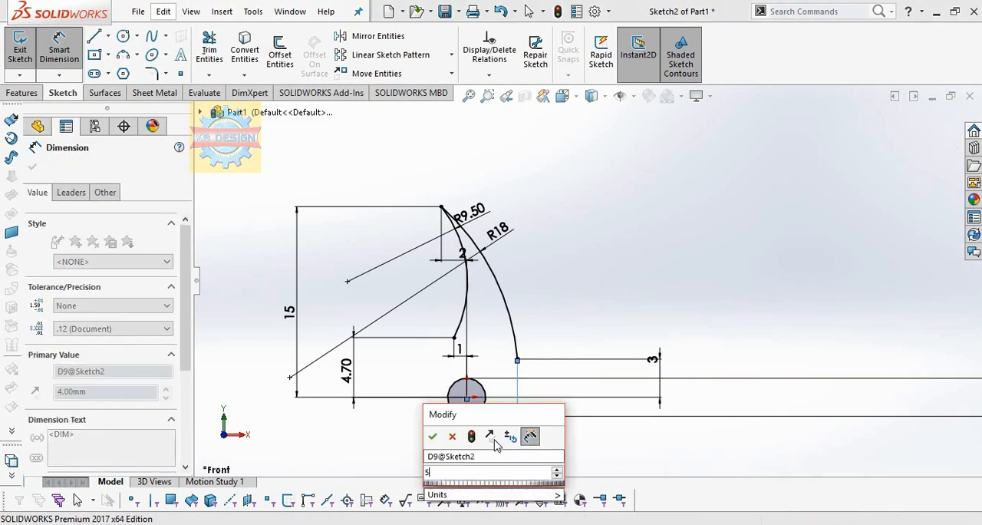
key("Return")
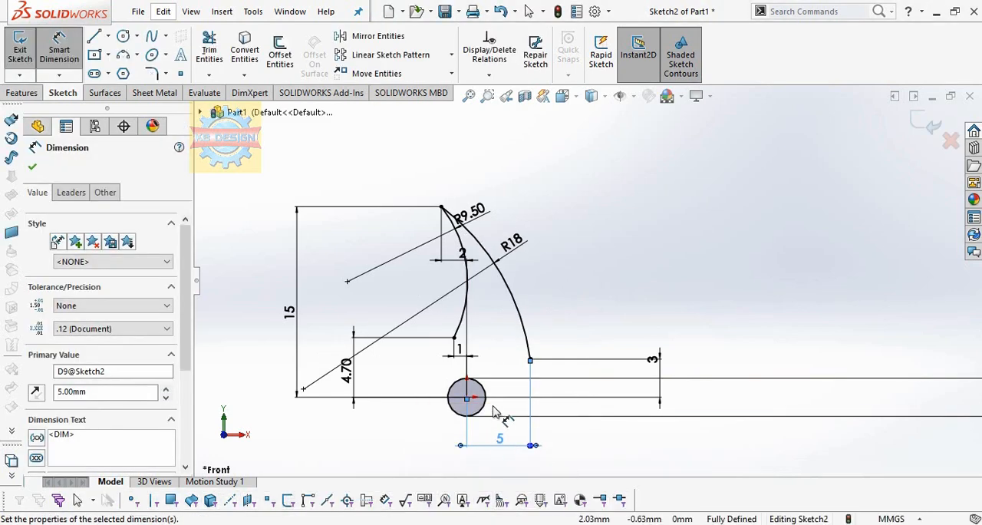
Step: Create a circular sketch pattern of both arcs around the origin with 4 equally spaced instances over 360 degrees
scroll(559, 401, "up", 4)
scroll(574, 387, "down", 3)
left_click(451, 55)
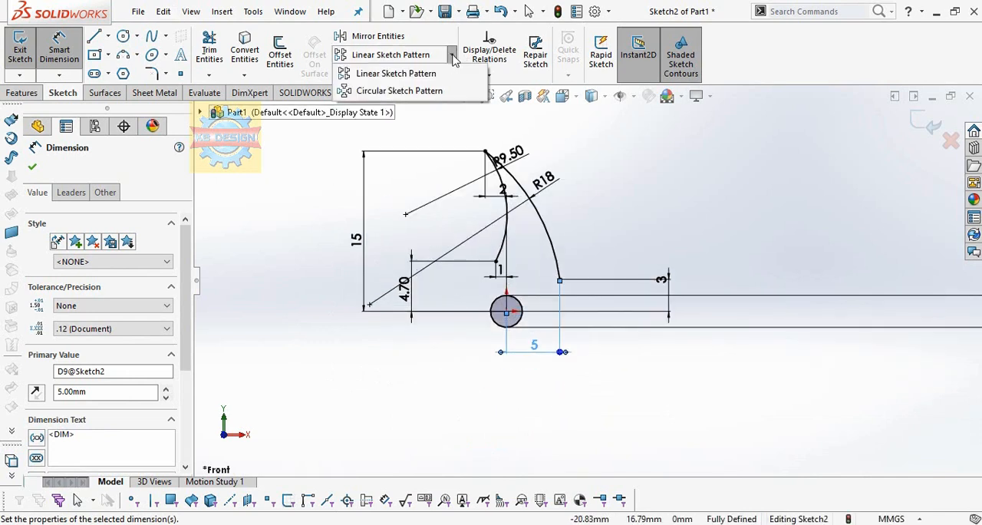
left_click(402, 90)
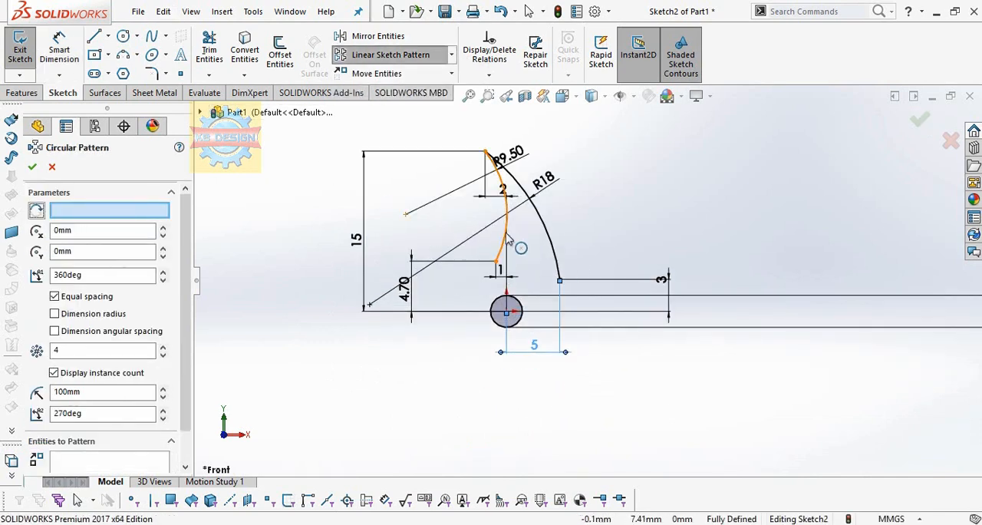
left_click(506, 238)
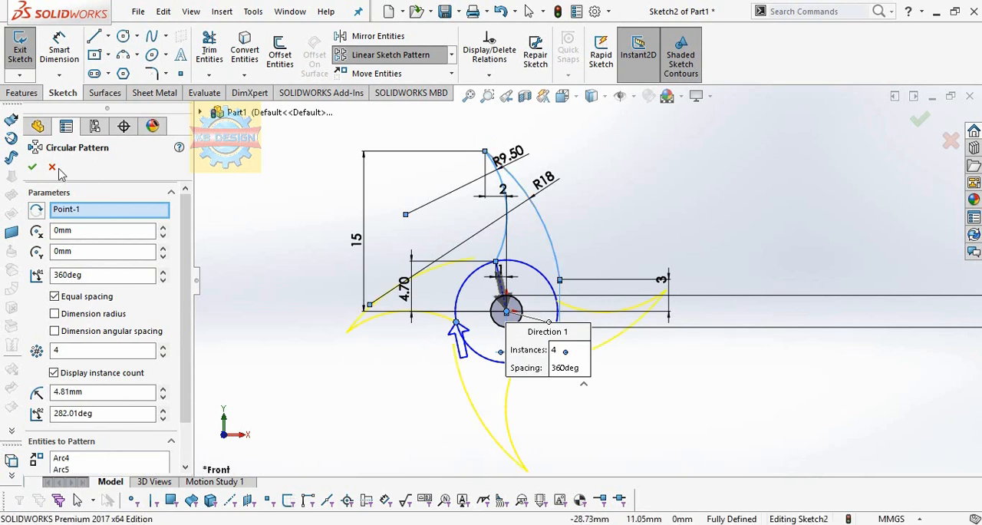
left_click(33, 167)
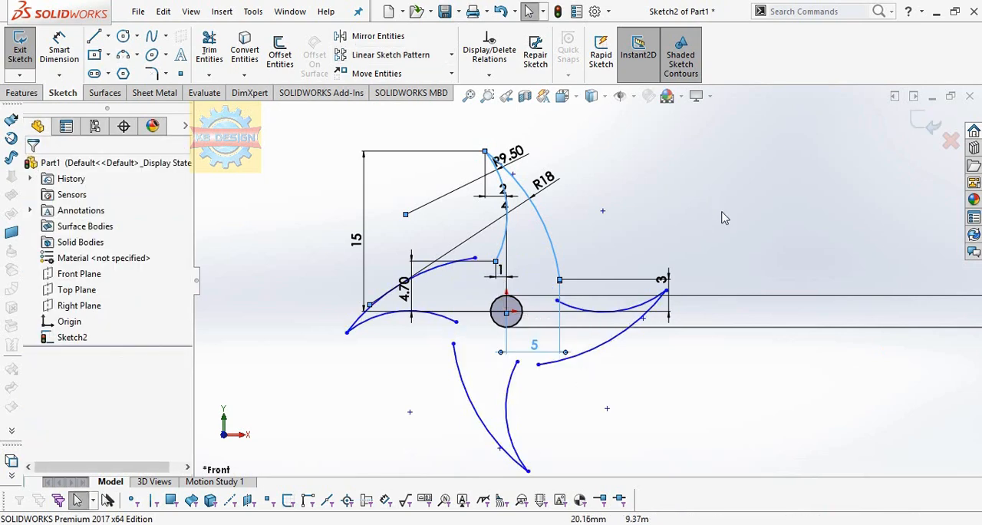
scroll(712, 230, "down", 3)
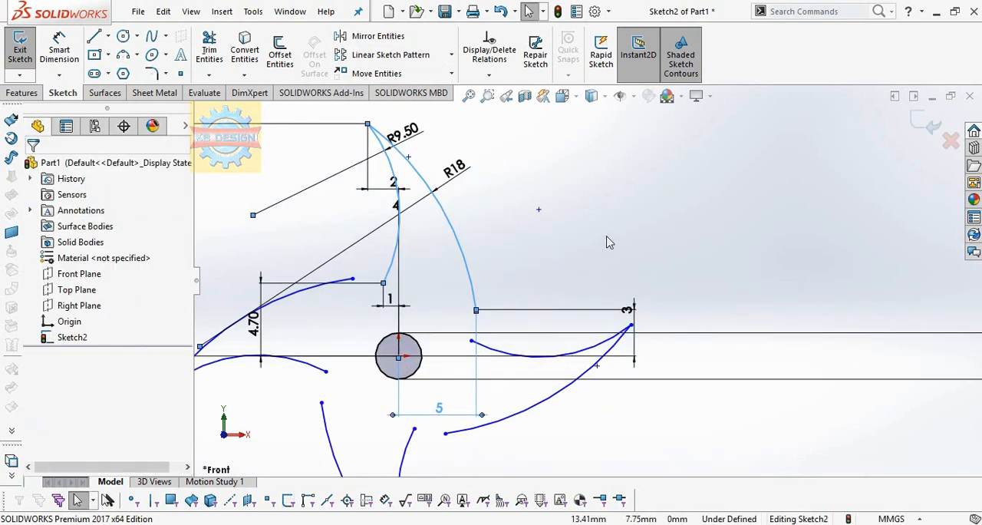
scroll(606, 243, "up", 1)
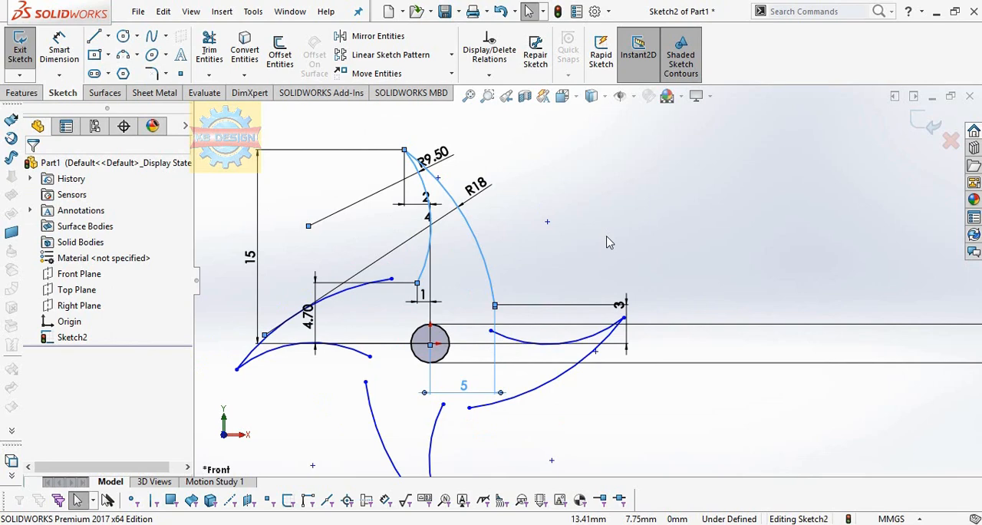
Step: Extend the patterned blade arcs until each meets the arc of the neighbouring blade
scroll(606, 242, "down", 1)
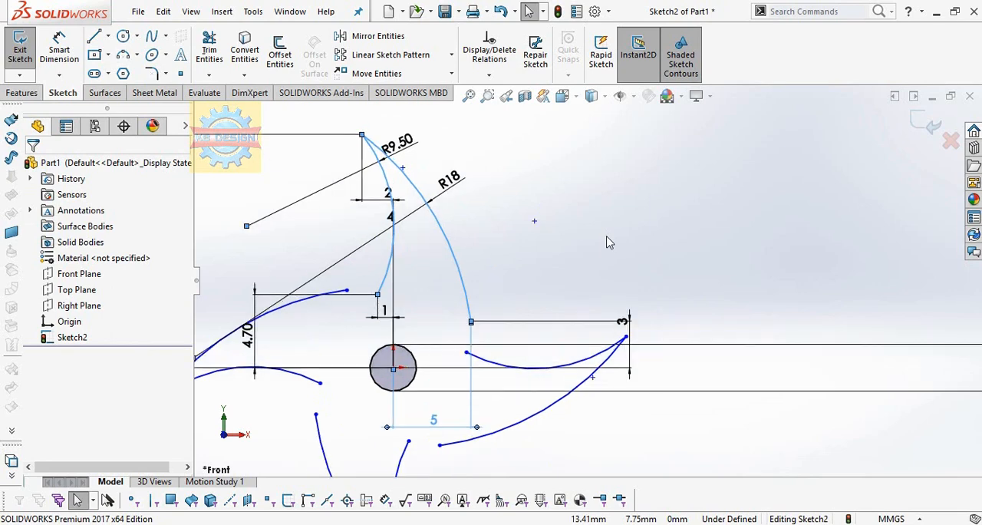
left_click(209, 74)
left_click(238, 96)
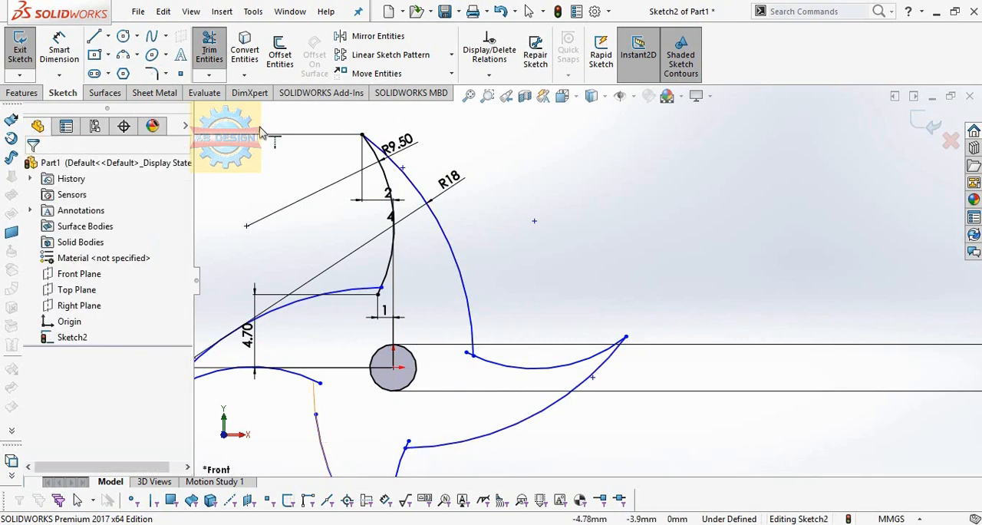
Step: Trim the short arc overhangs at the blade roots so the four-bladed outline is closed
left_click(208, 75)
left_click(231, 90)
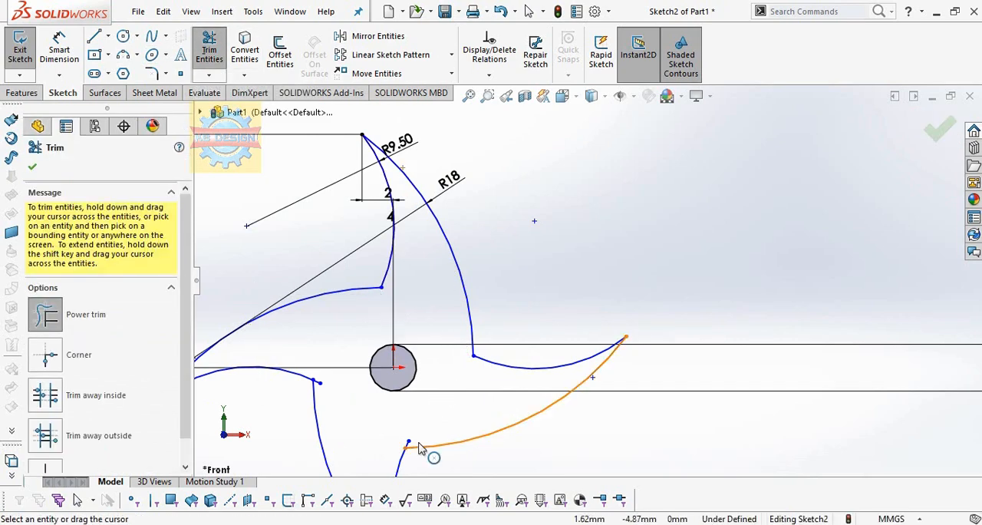
left_click(319, 388)
Step: Extrude the four-bladed profile 1 mm with the Mid Plane end condition
scroll(461, 346, "up", 4)
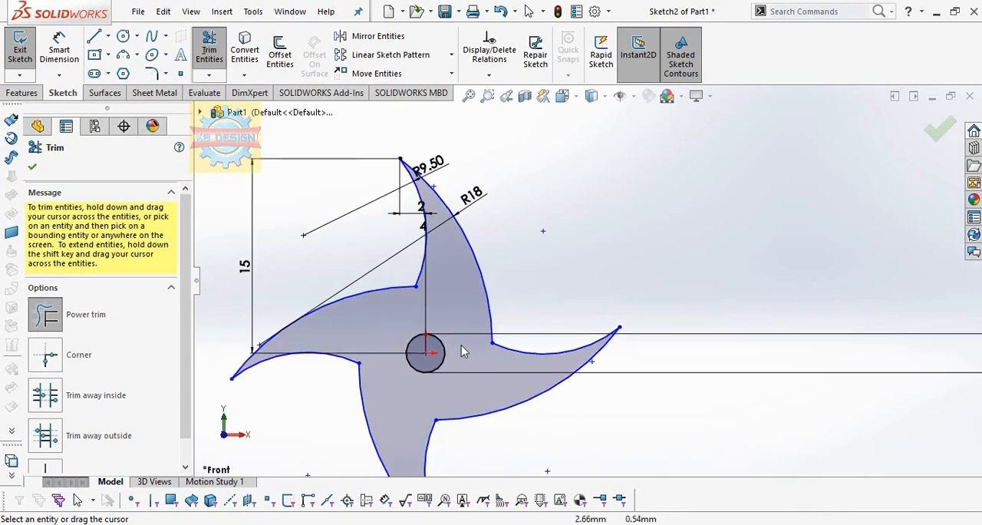
left_click(21, 93)
left_click(32, 53)
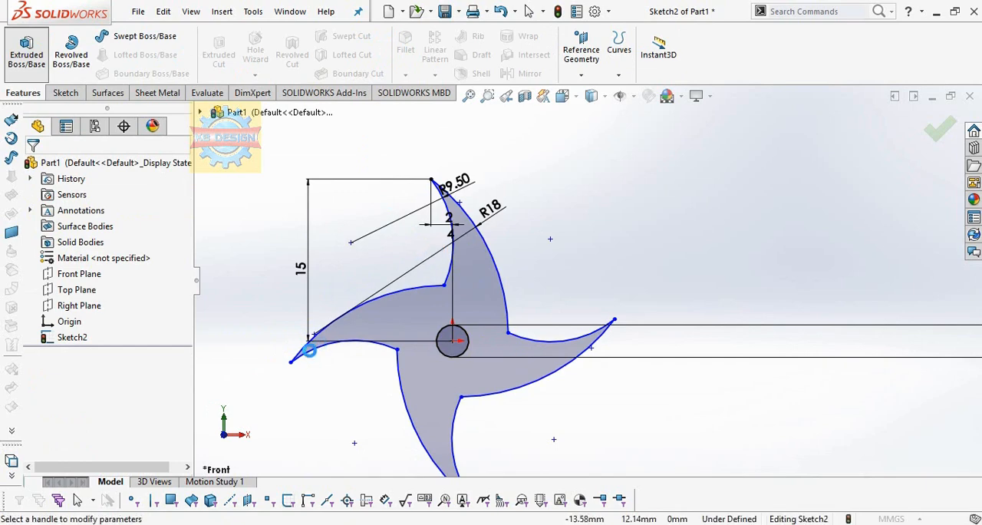
type("1")
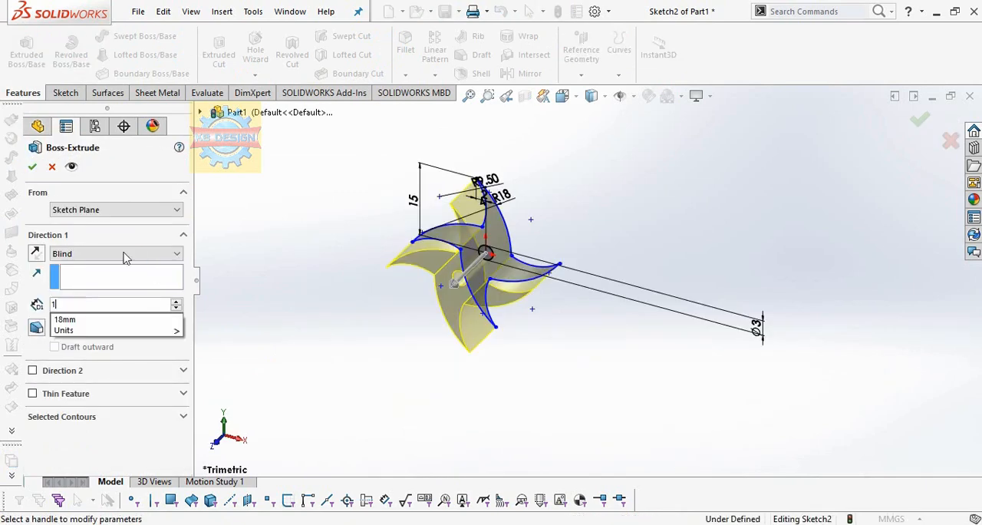
left_click(125, 253)
left_click(84, 314)
key("Return")
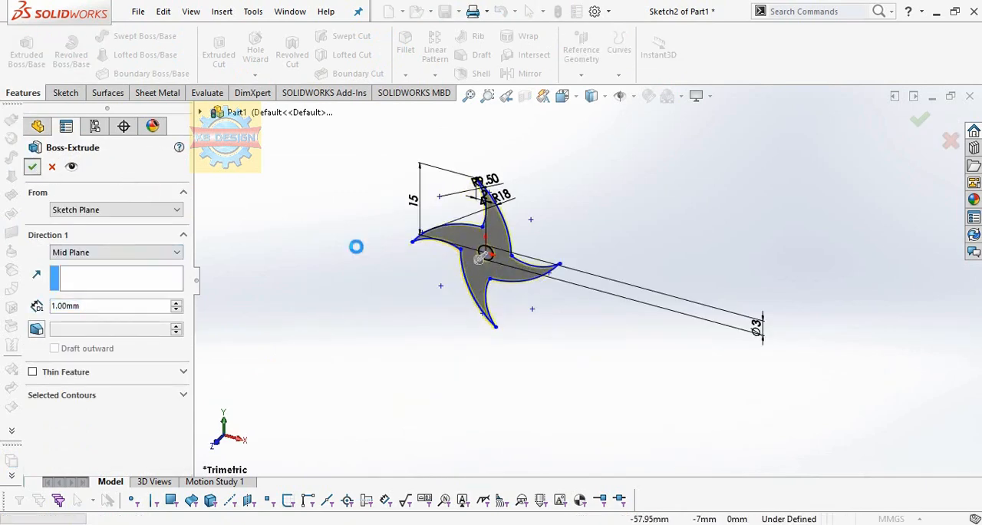
Step: Set up a 0.5 mm symmetric fillet on one curved blade edge and the large flat star face
middle_click_drag(406, 277, 437, 146)
scroll(470, 299, "down", 3)
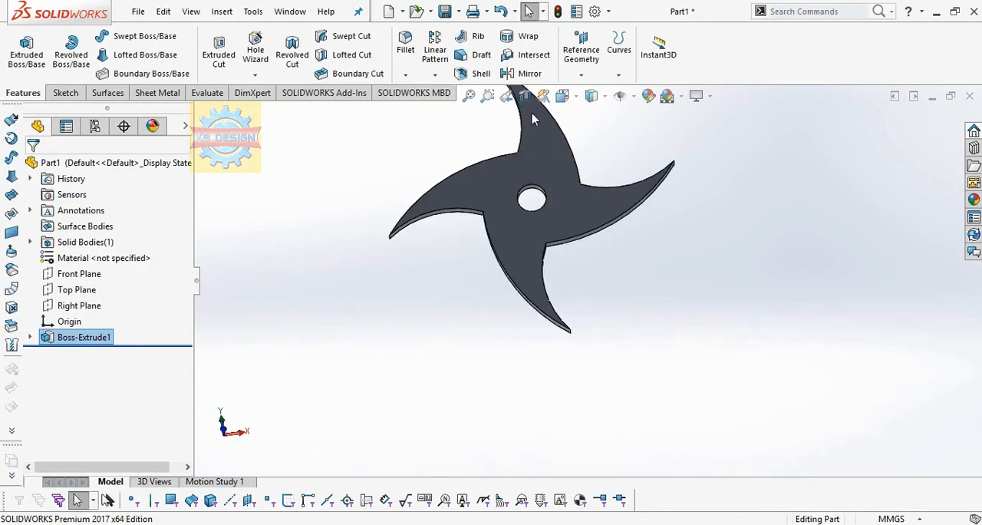
left_click(402, 49)
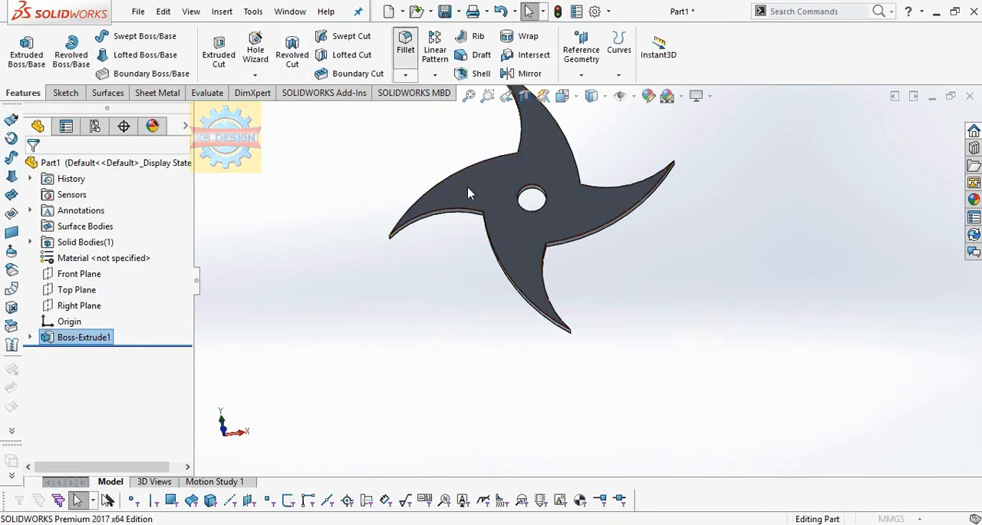
type("0.5")
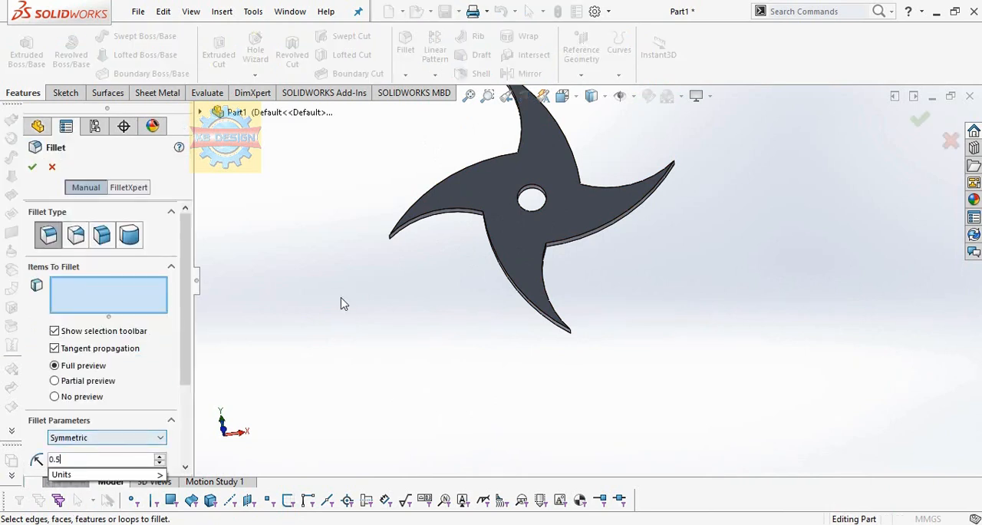
key("Return")
left_click(429, 213)
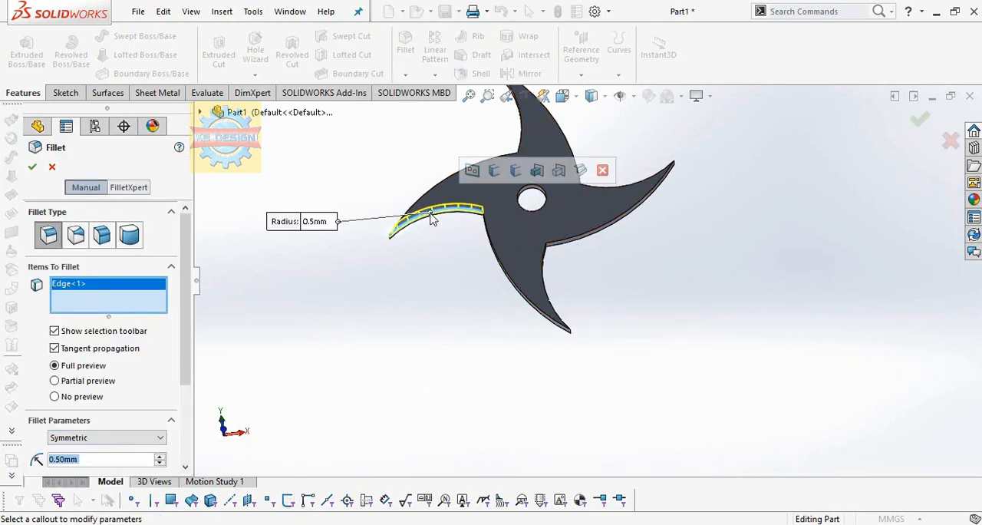
left_click(419, 208)
Step: Add two more curved blade edges to the fillet selection and apply the fillet
middle_click_drag(565, 252, 561, 11)
scroll(460, 321, "down", 6)
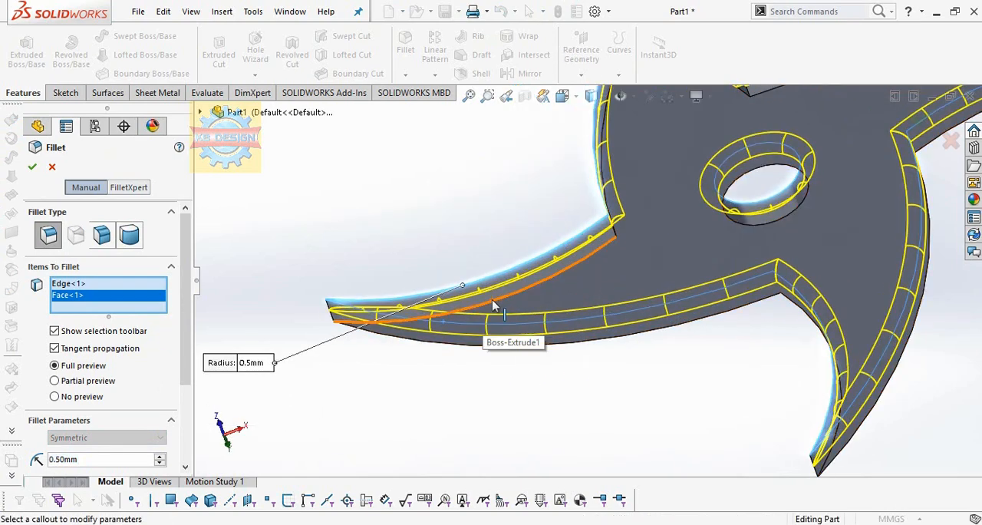
left_click(465, 344)
left_click(451, 346)
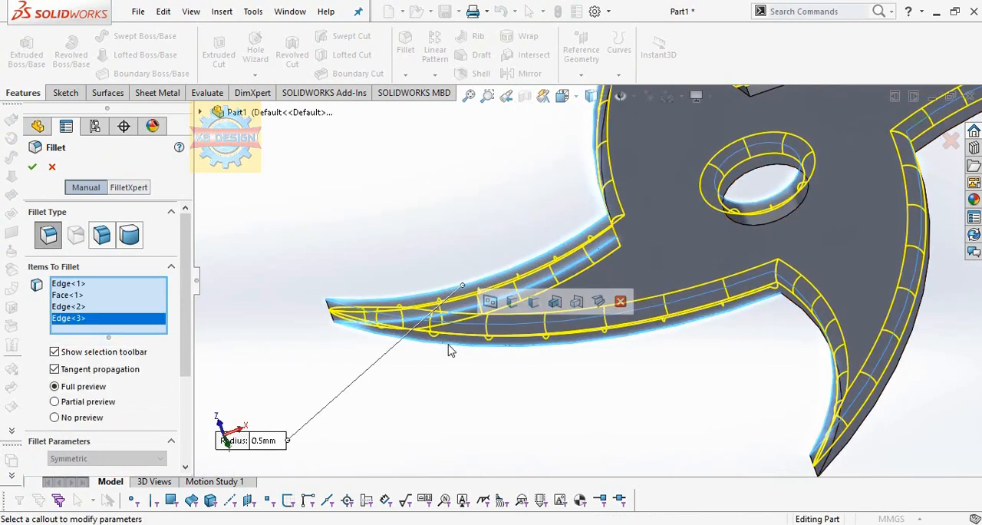
scroll(693, 327, "up", 3)
middle_click_drag(694, 327, 408, 195)
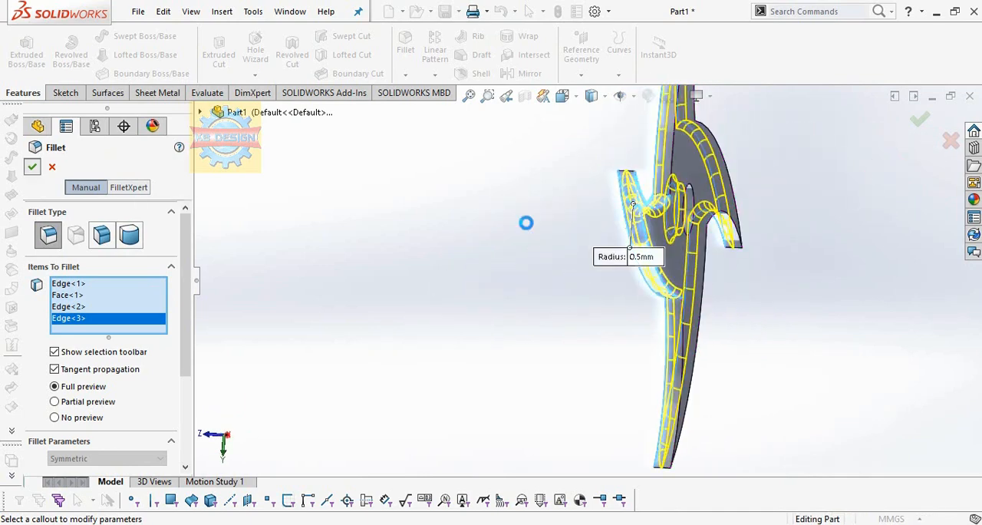
key("Return")
middle_click_drag(769, 234, 694, 270)
scroll(717, 284, "up", 3)
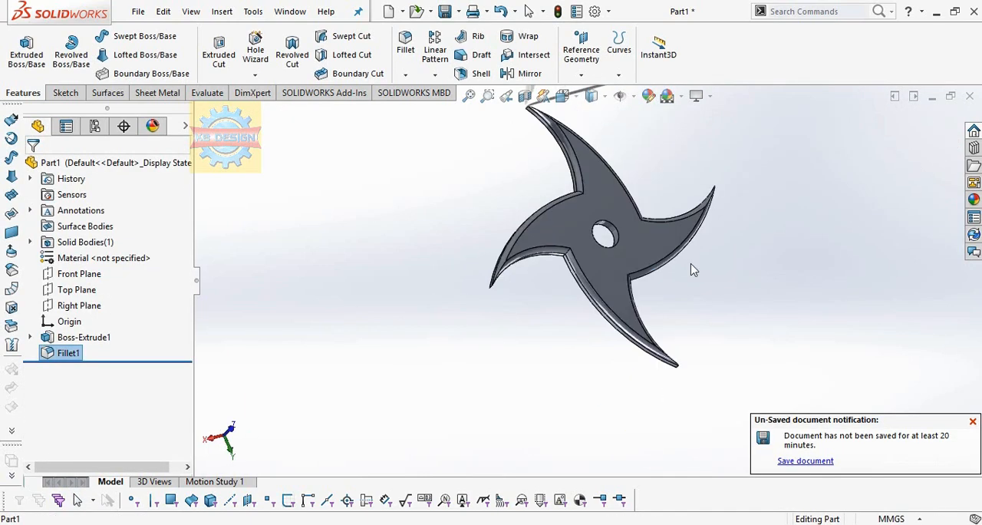
scroll(693, 270, "up", 2)
scroll(658, 224, "down", 3)
middle_click_drag(657, 224, 612, 330)
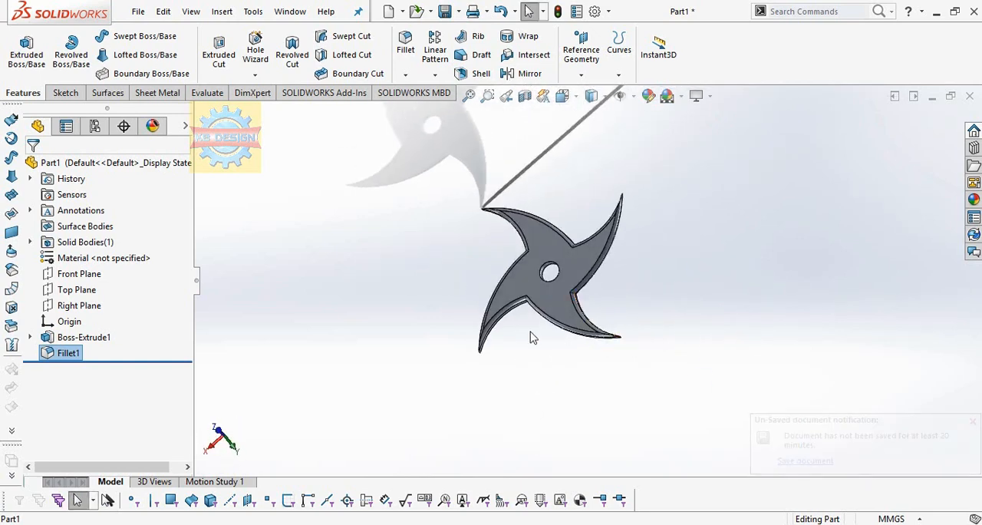